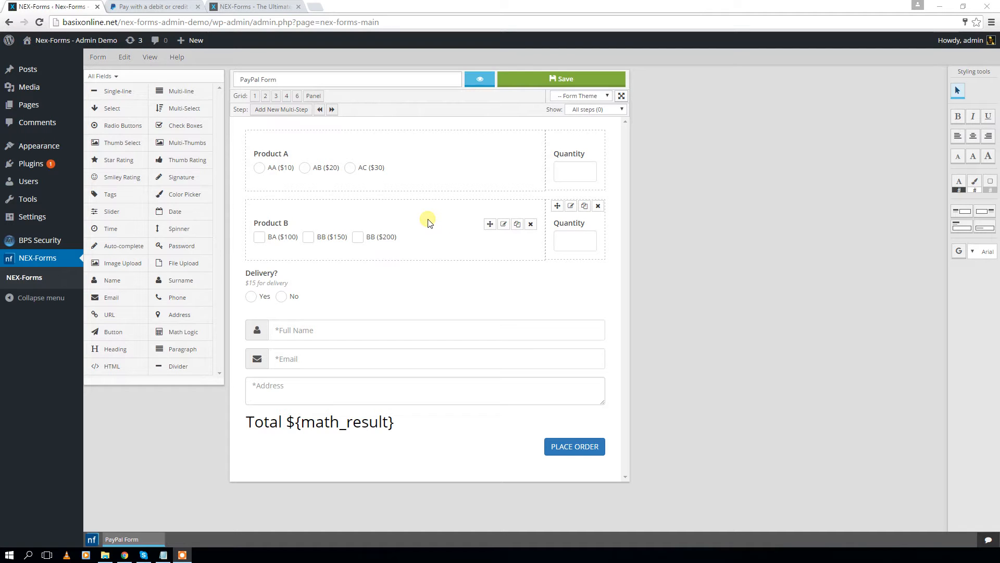
Examine the option values and labels set for the Product A, Product B and Delivery fields
mouse_move(421, 283)
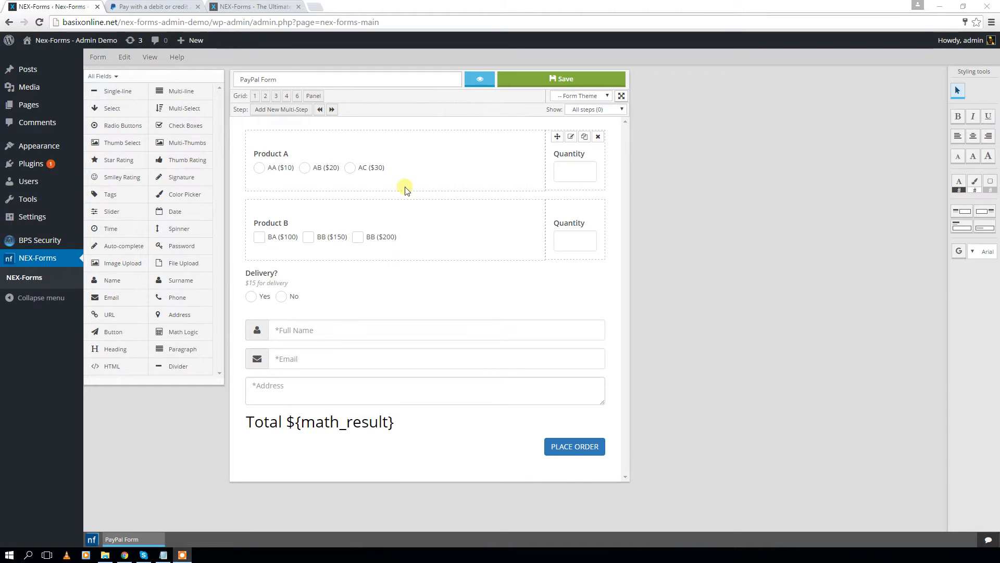
left_click(505, 155)
left_click(670, 152)
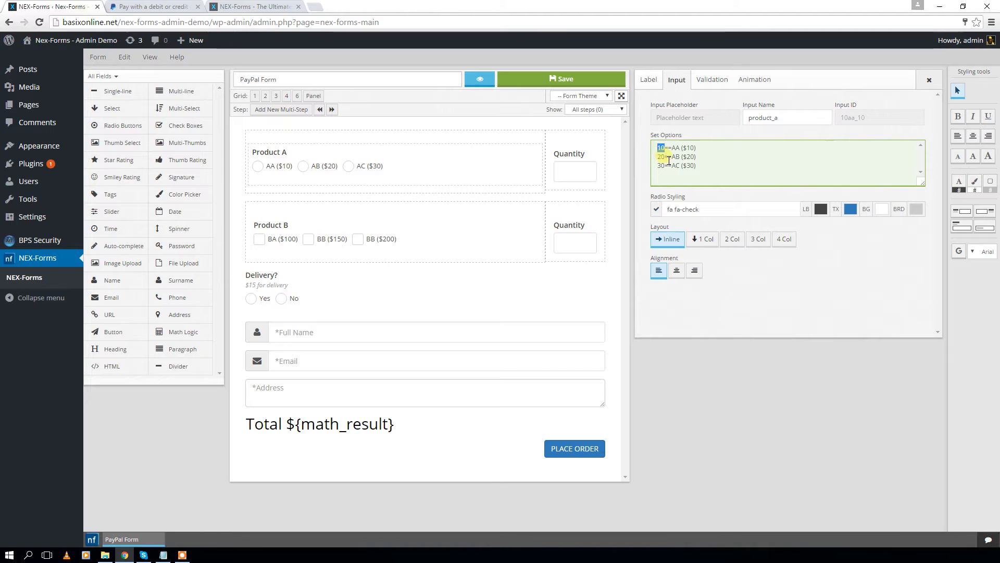
left_click_drag(666, 166, 655, 170)
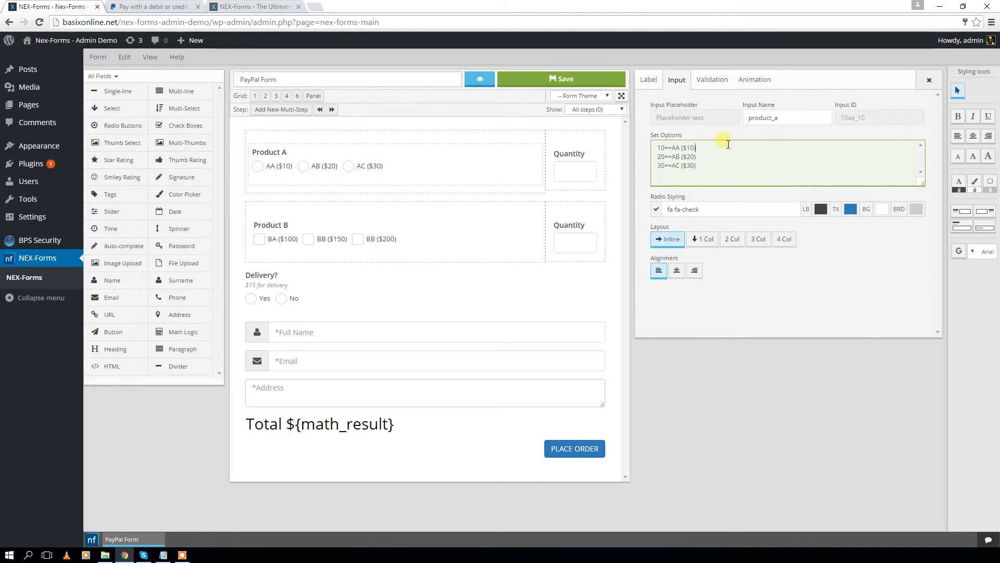
double_click(669, 149)
left_click(663, 173)
double_click(660, 148)
left_click_drag(676, 150, 717, 156)
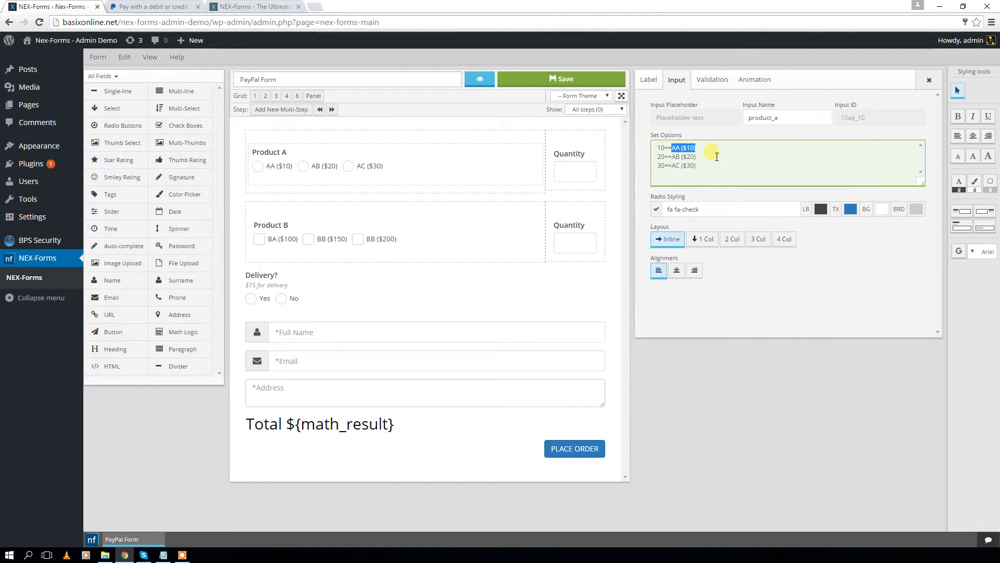
left_click(843, 261)
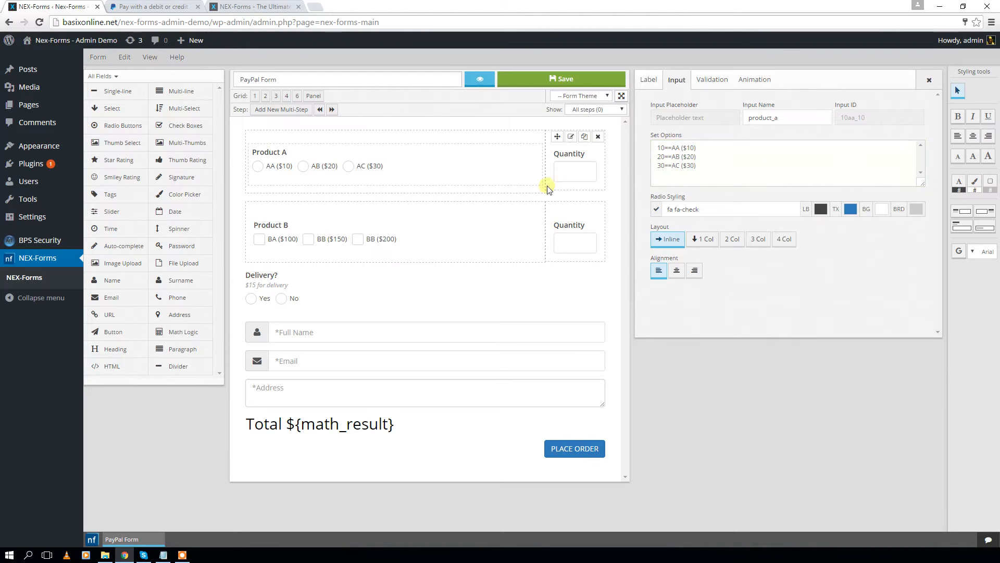
left_click(503, 226)
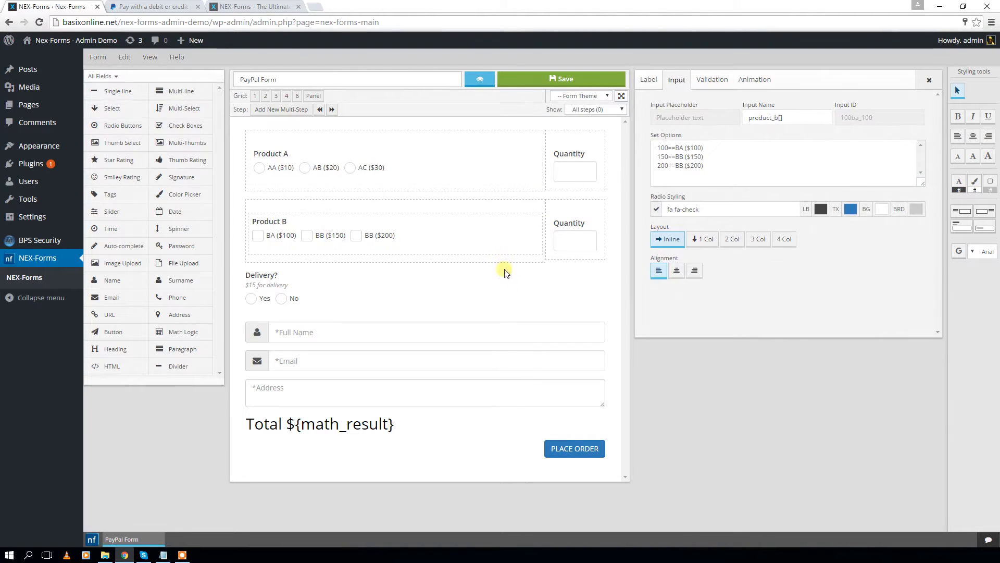
left_click(564, 278)
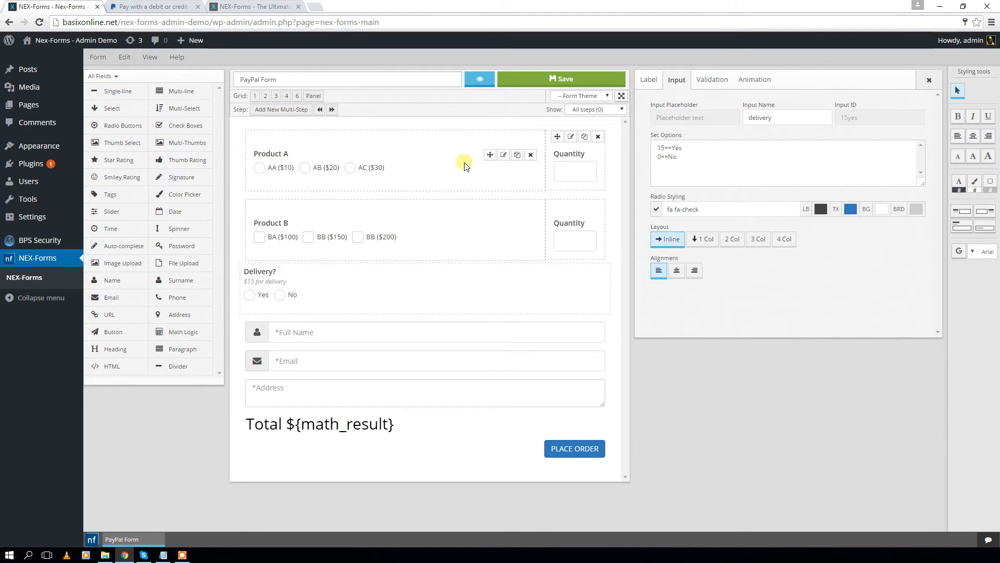
Open the form's PayPal item mapping and remove all three existing items
left_click(102, 57)
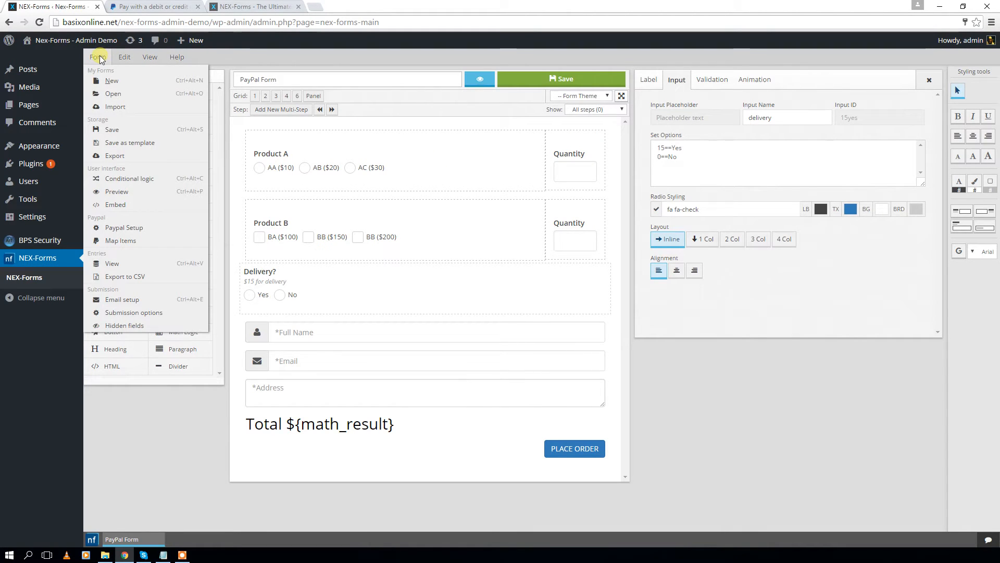
left_click(123, 241)
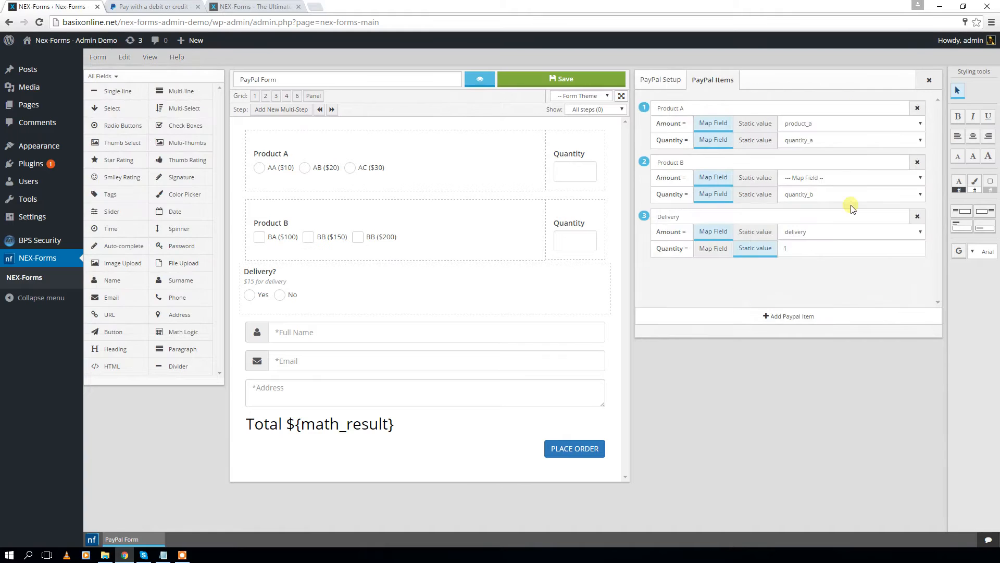
left_click(918, 108)
left_click(917, 108)
left_click(918, 108)
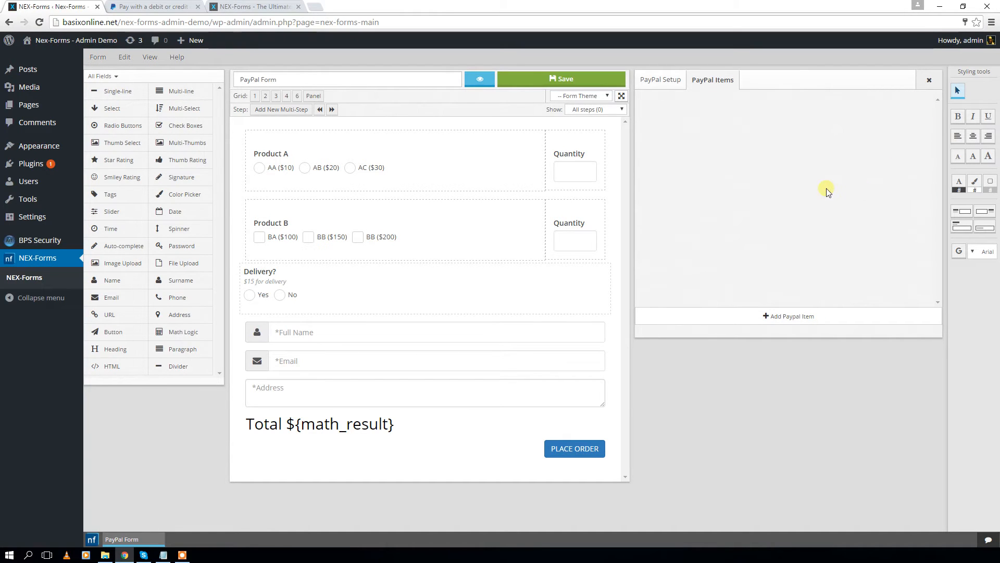
Add a PayPal item named Product A and map its amount to the product_a field
left_click(821, 316)
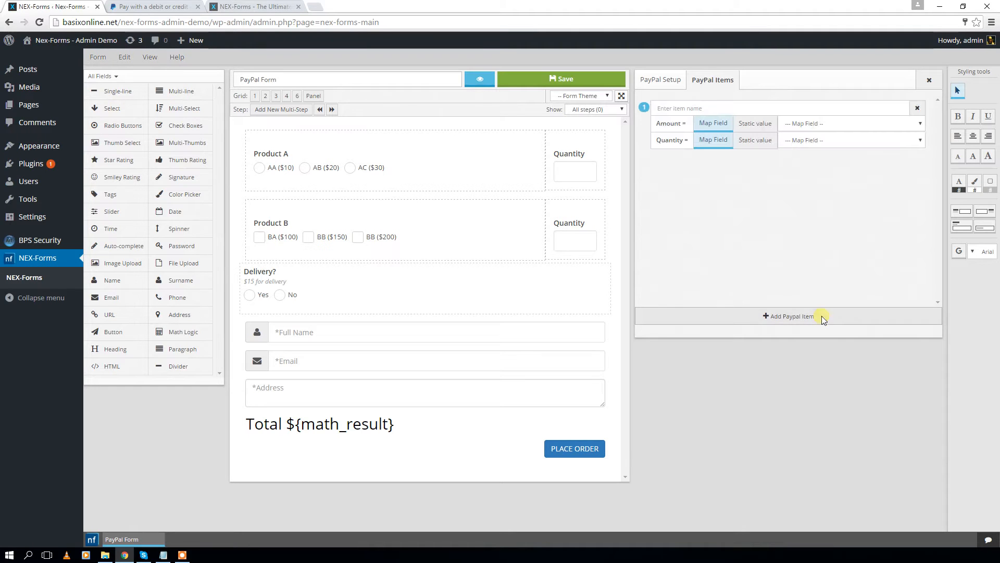
left_click(688, 110)
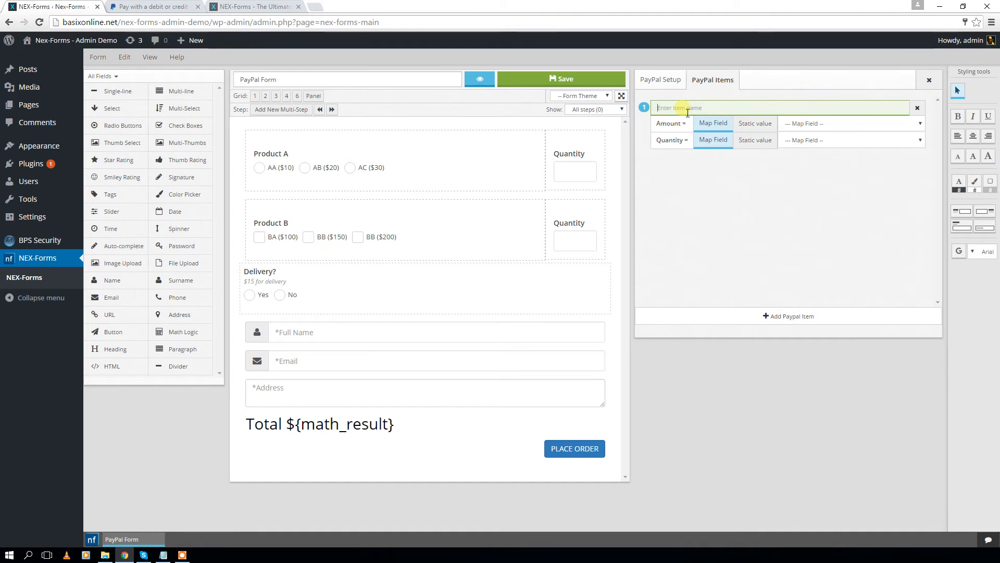
type("Product A")
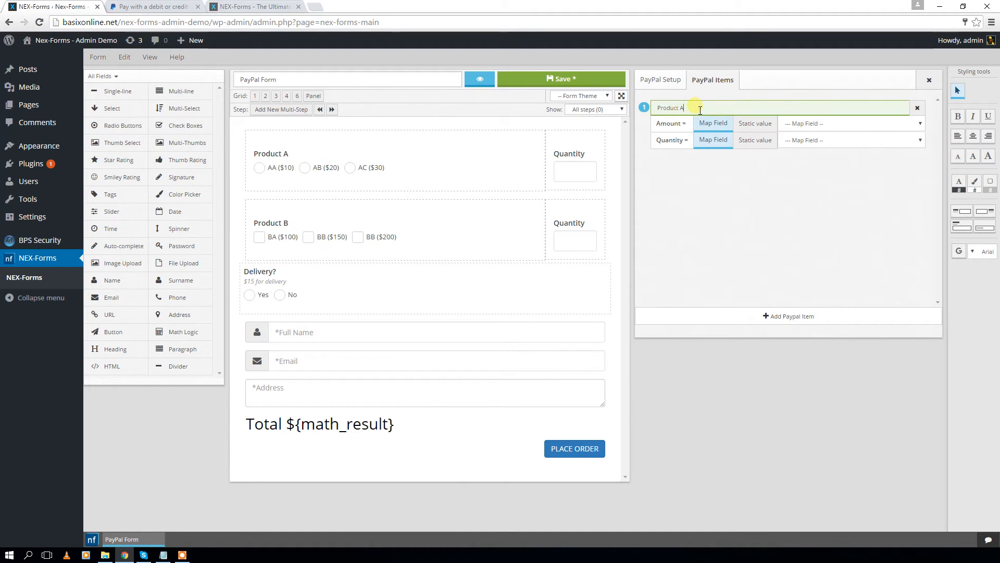
left_click(153, 6)
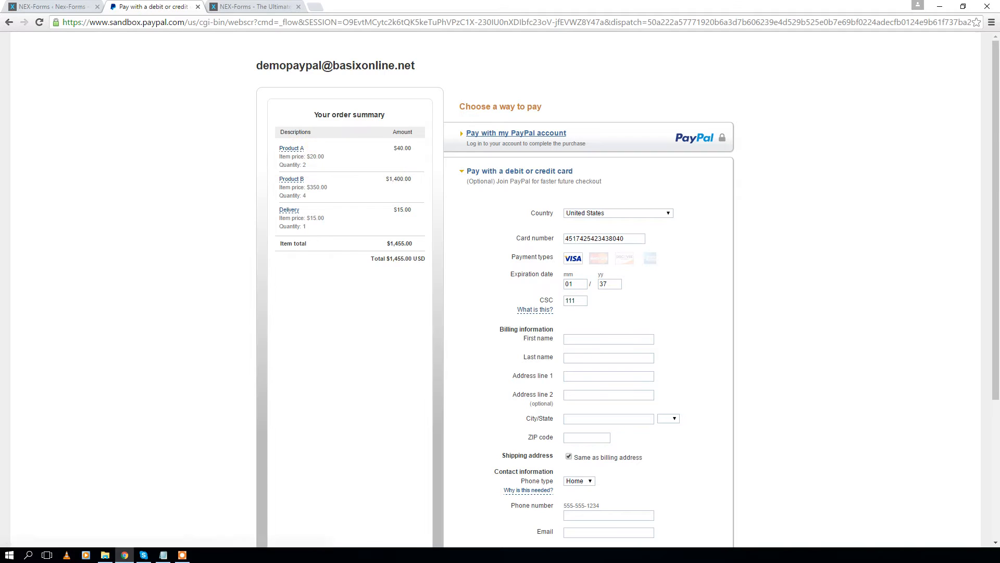
left_click(50, 7)
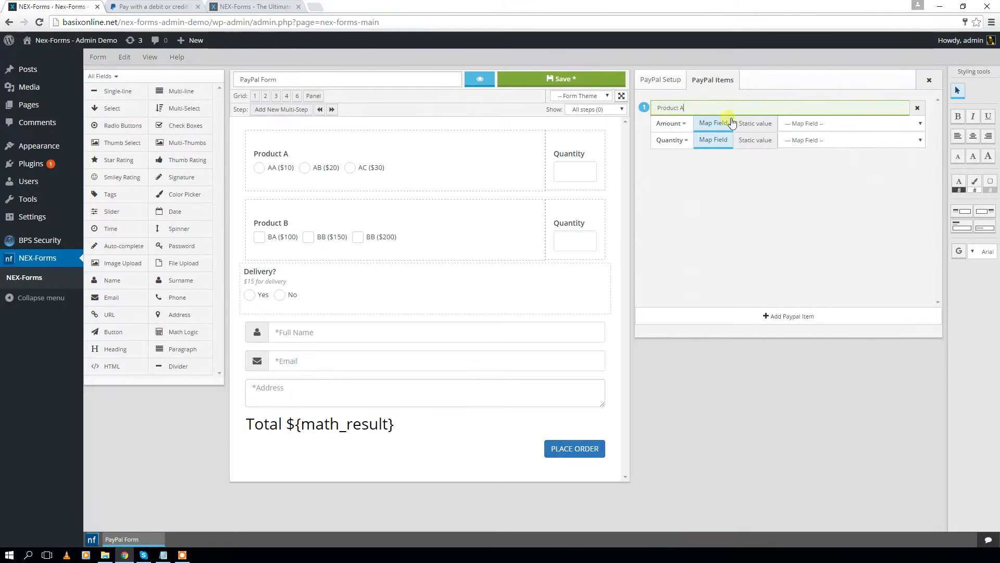
left_click(849, 125)
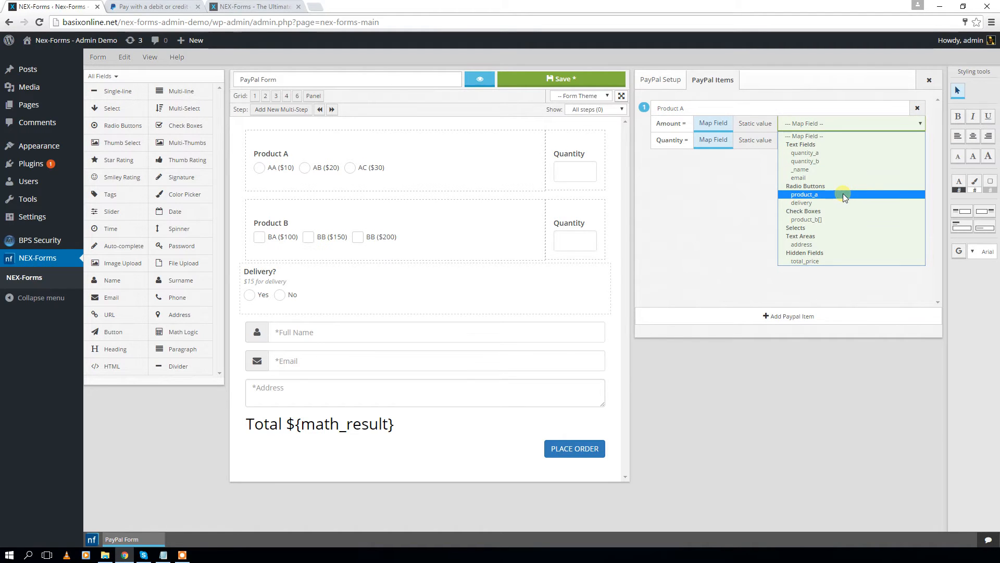
left_click(822, 194)
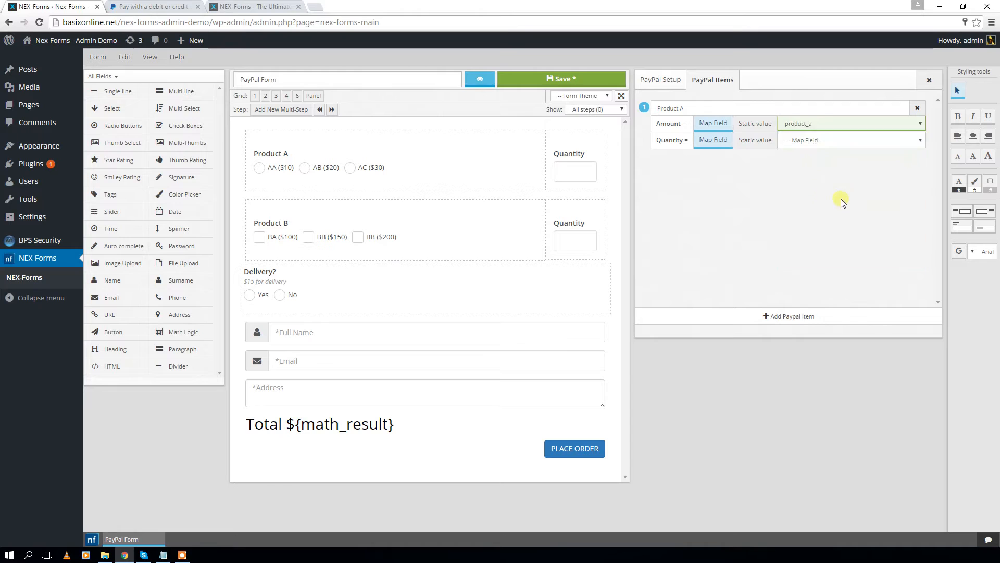
Examine the input names of the Quantity fields beside Product A and Product B
left_click(575, 169)
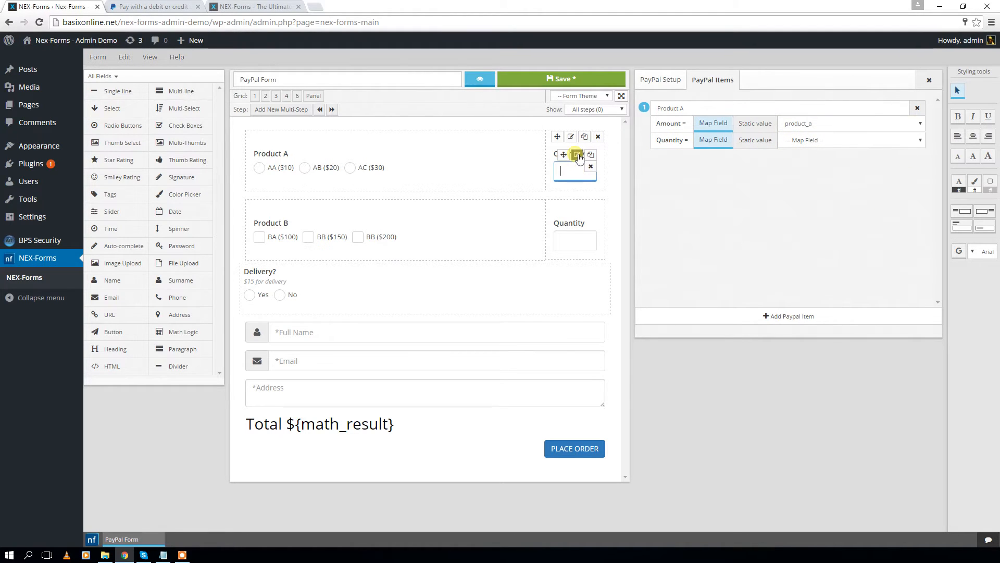
left_click(578, 155)
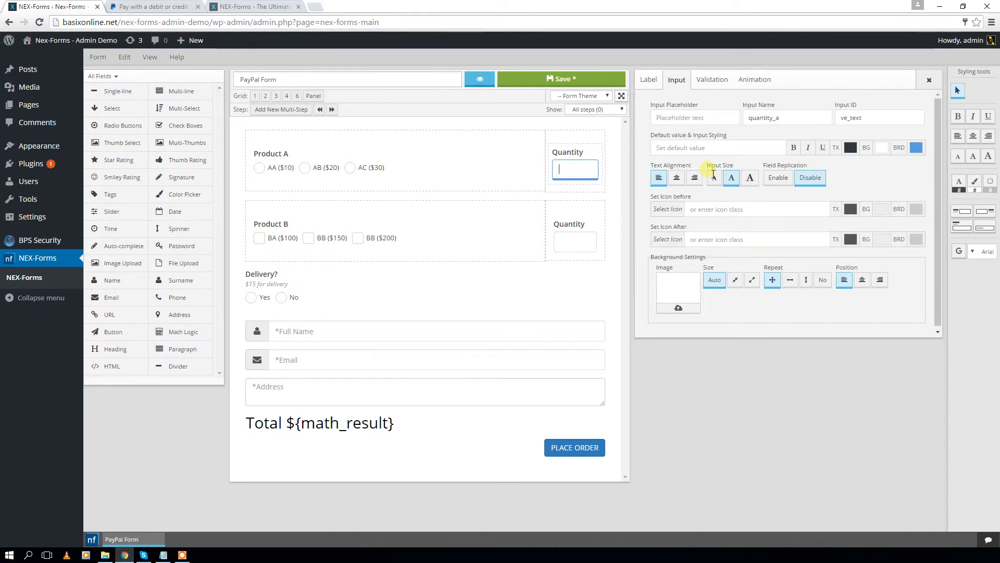
left_click(787, 118)
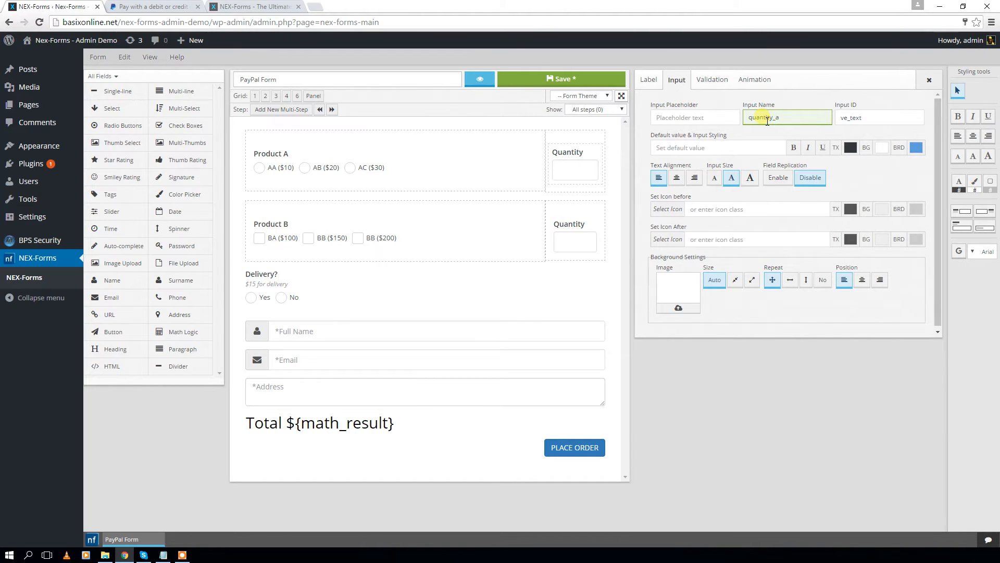
left_click(658, 81)
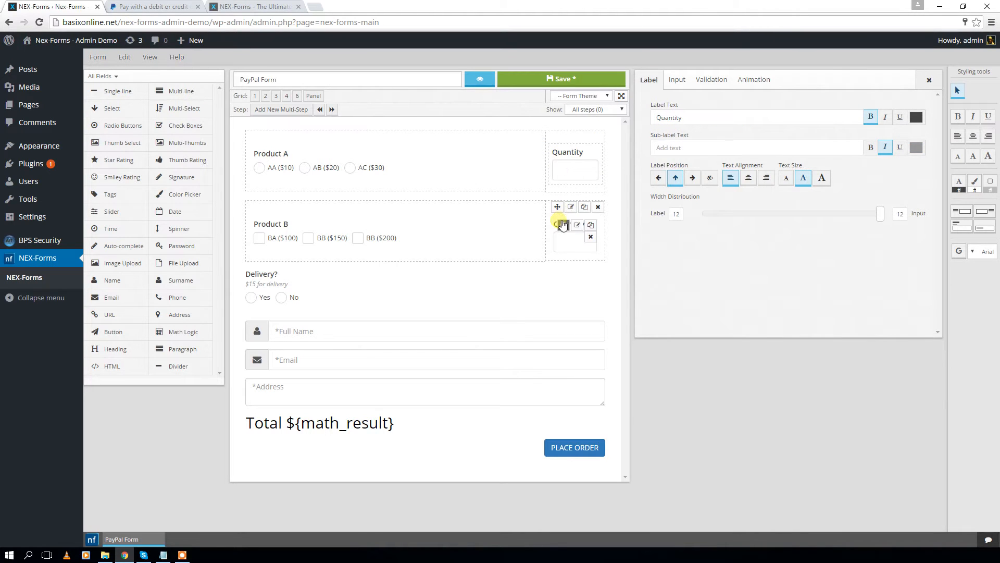
left_click(577, 224)
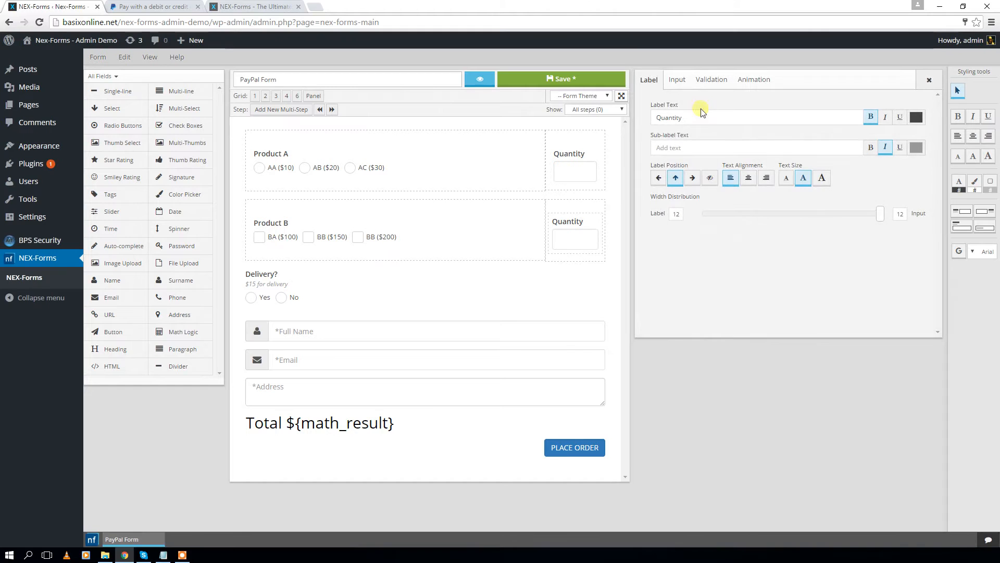
left_click(678, 80)
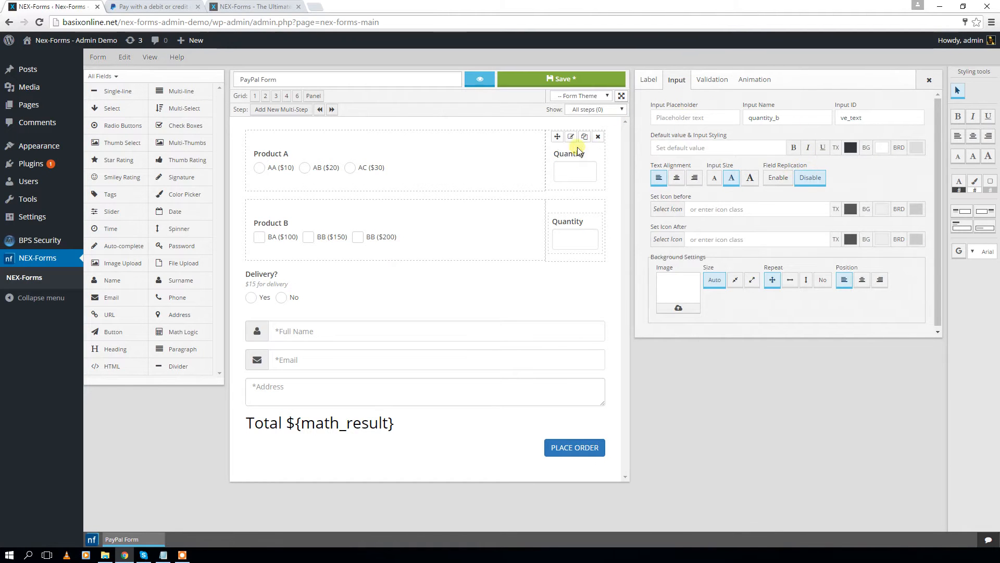
left_click(571, 137)
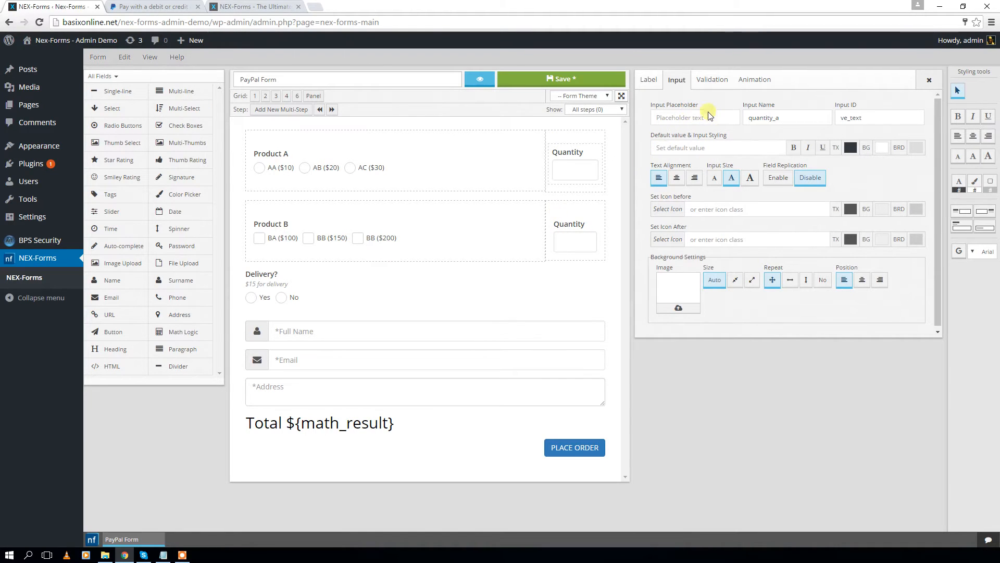
Return to the PayPal item mapping and map Product A's quantity to the quantity_a field
left_click(98, 57)
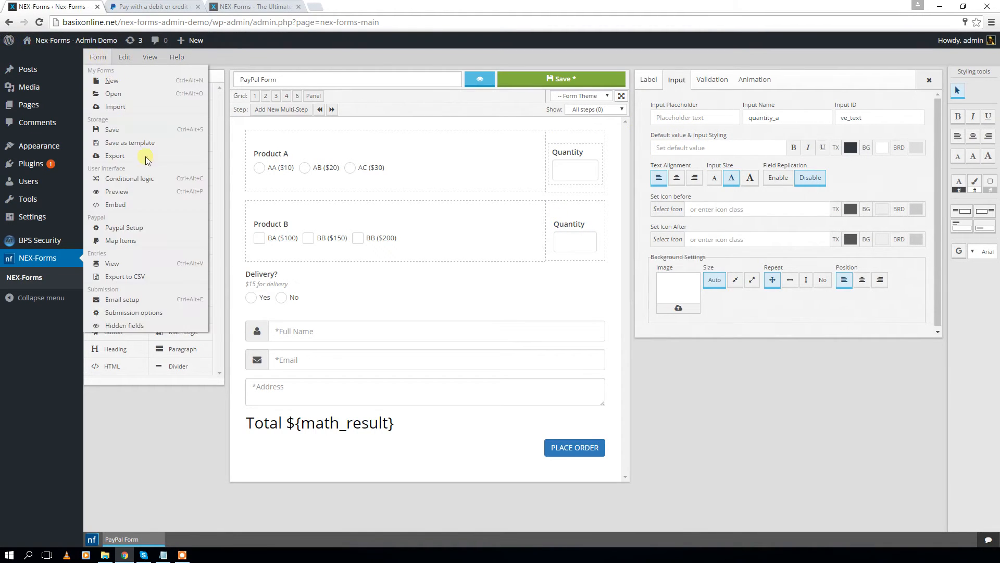
left_click(138, 240)
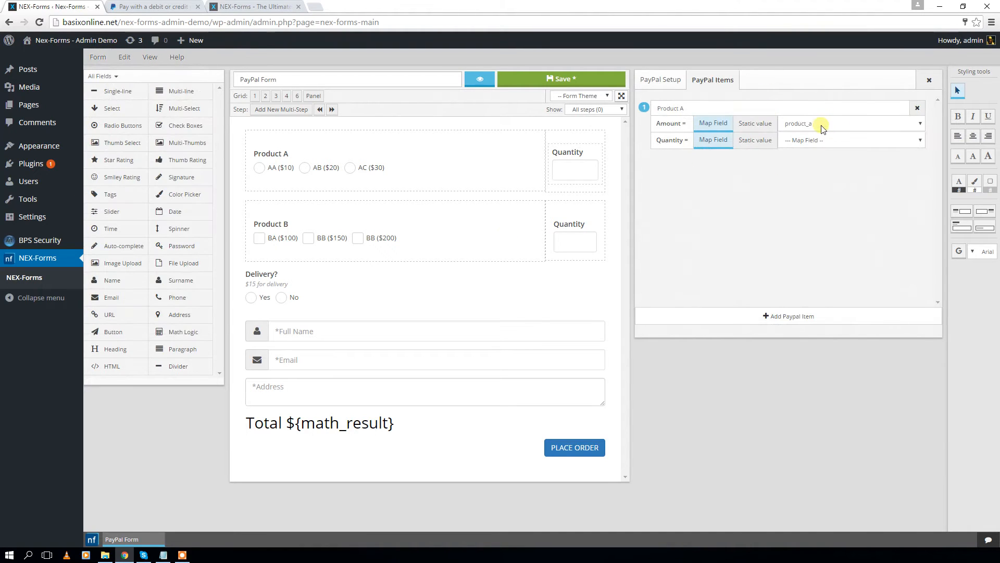
left_click(815, 140)
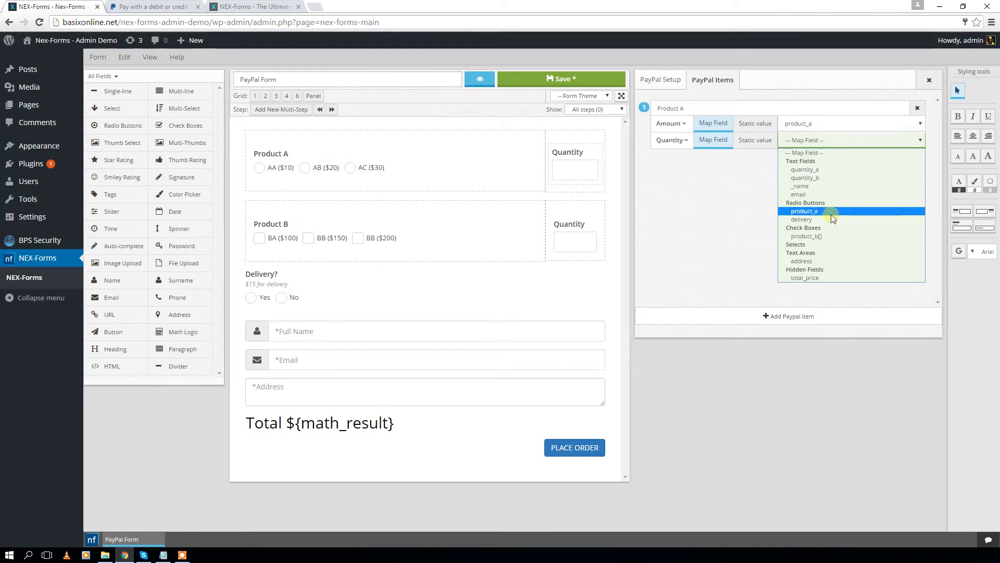
left_click(832, 169)
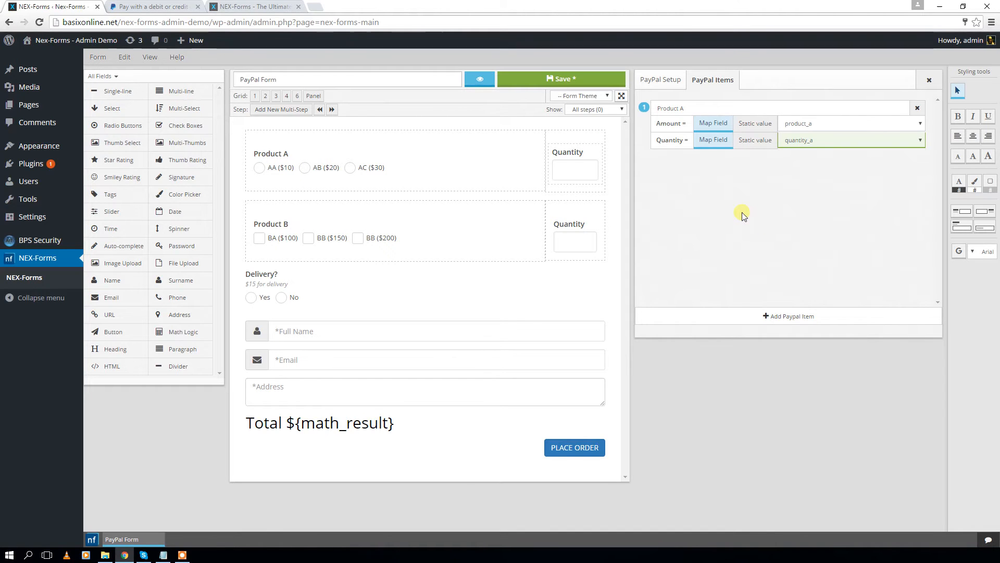
Add a PayPal item named Product B, mapping its amount to product_b[] and its quantity to quantity_b
left_click(790, 316)
left_click(708, 163)
type("Product B")
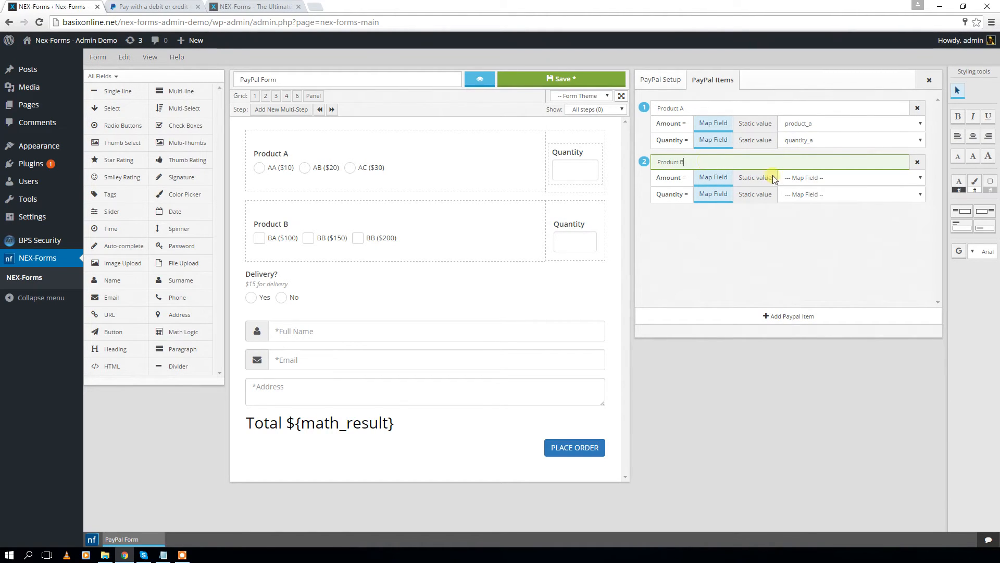
left_click(806, 177)
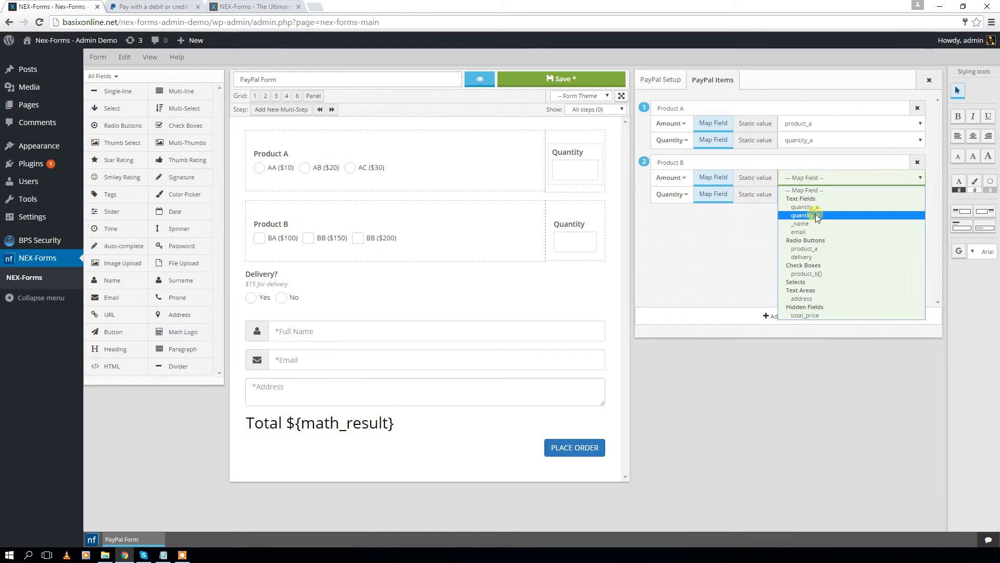
left_click(804, 273)
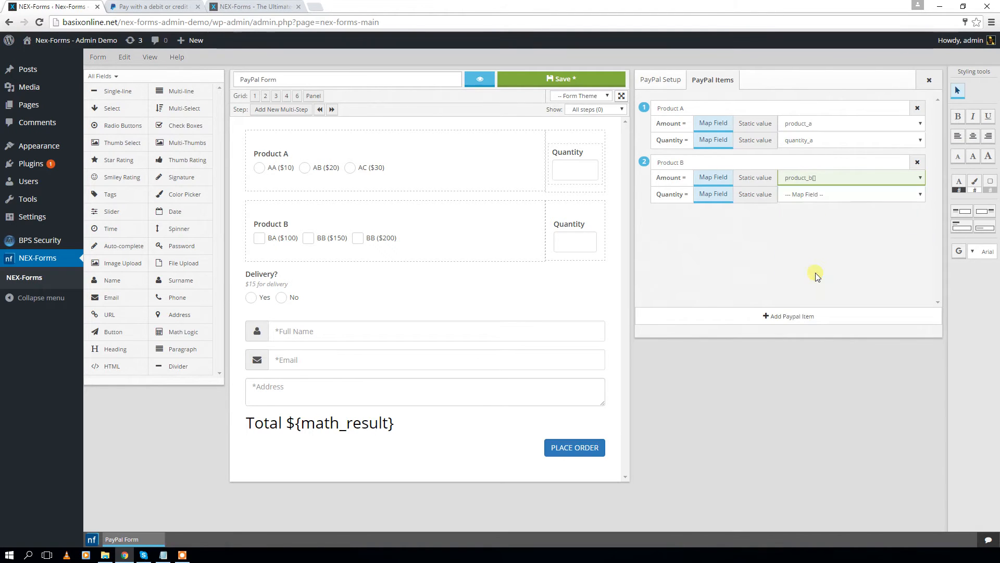
left_click(817, 197)
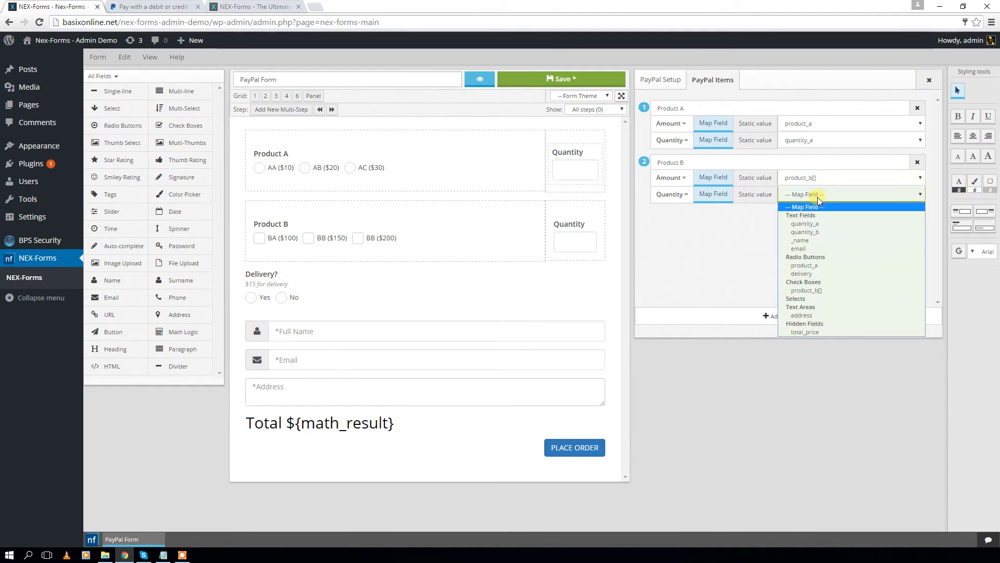
left_click(827, 232)
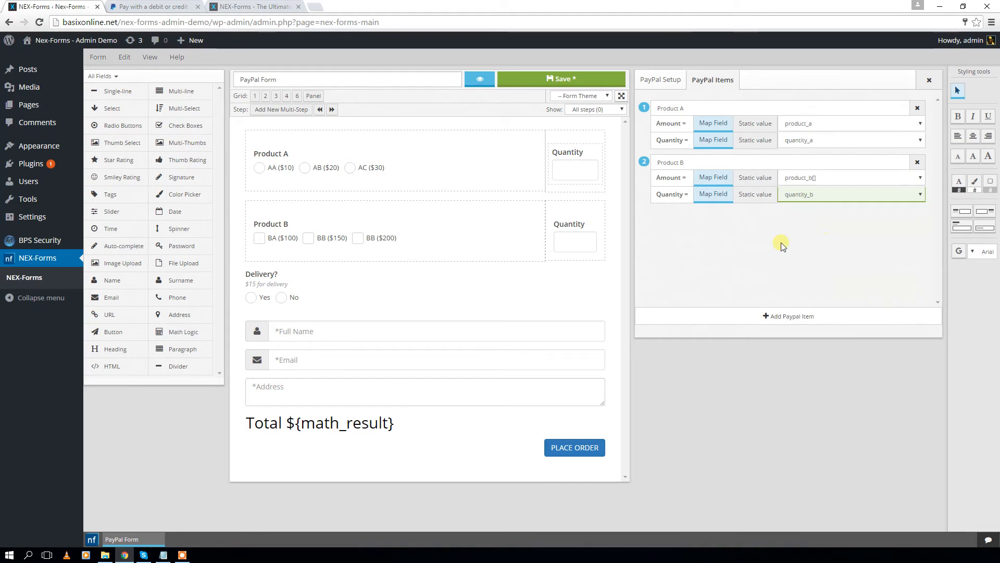
Add a third PayPal item and name it Dilivery
left_click(761, 316)
left_click(754, 196)
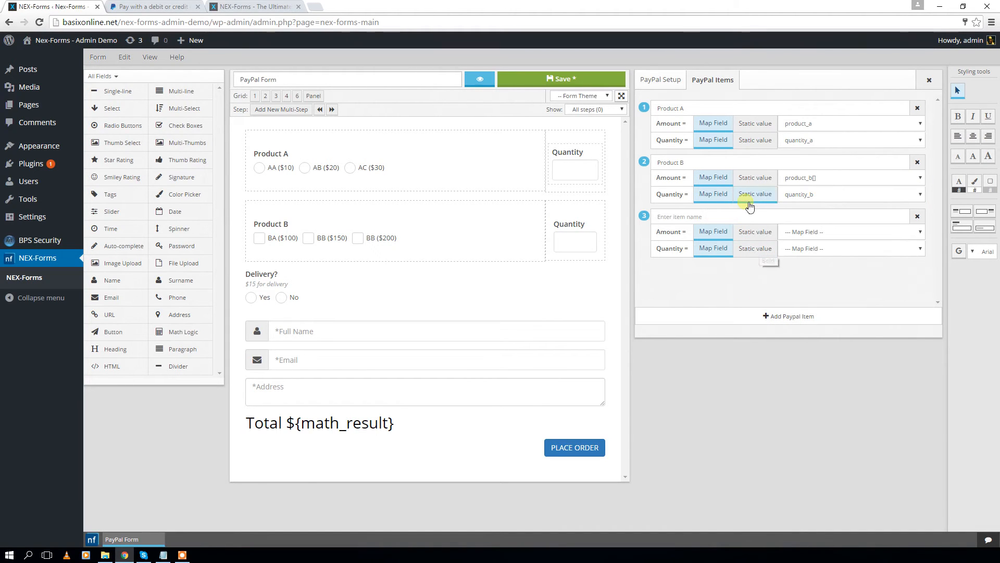
left_click(714, 195)
left_click(757, 218)
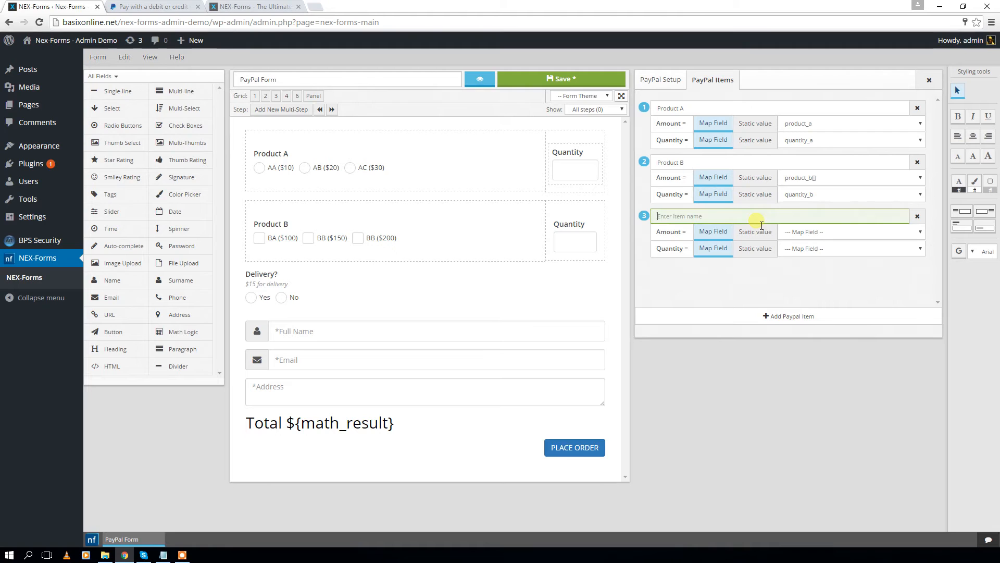
type("Dilivery")
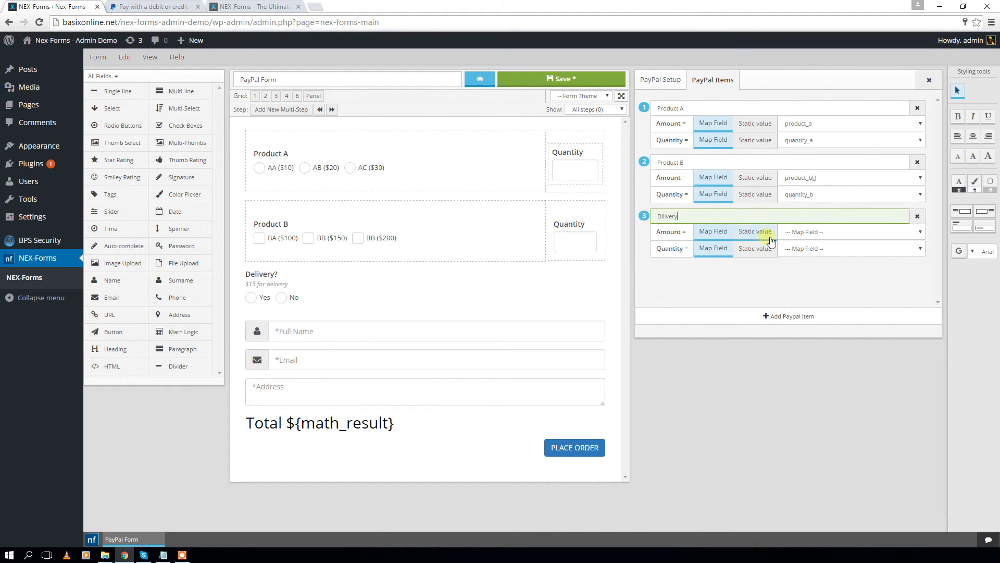
Give the Dilivery item a static quantity of 1 and map its amount to the delivery field
left_click(754, 250)
left_click(819, 249)
type("1")
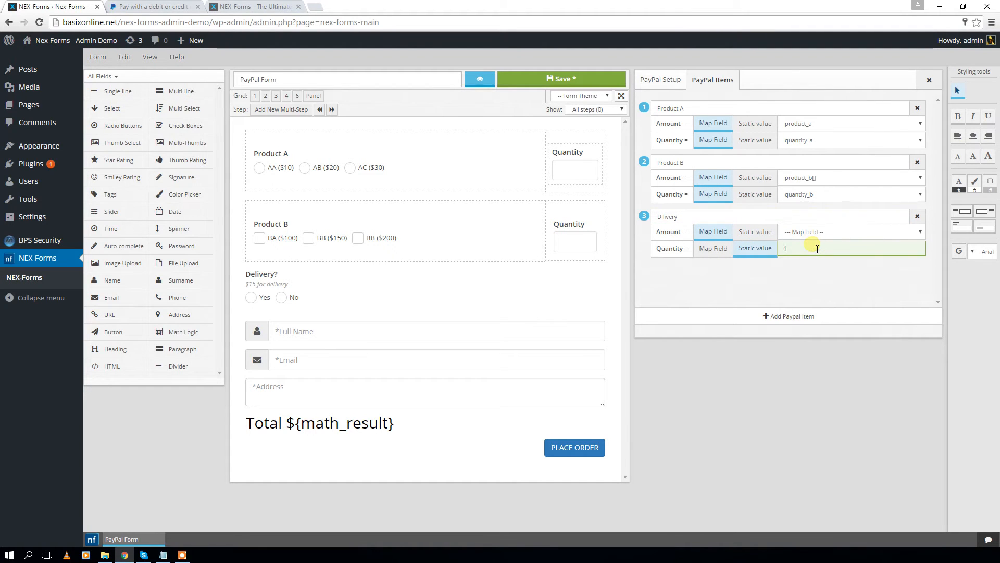
left_click(800, 232)
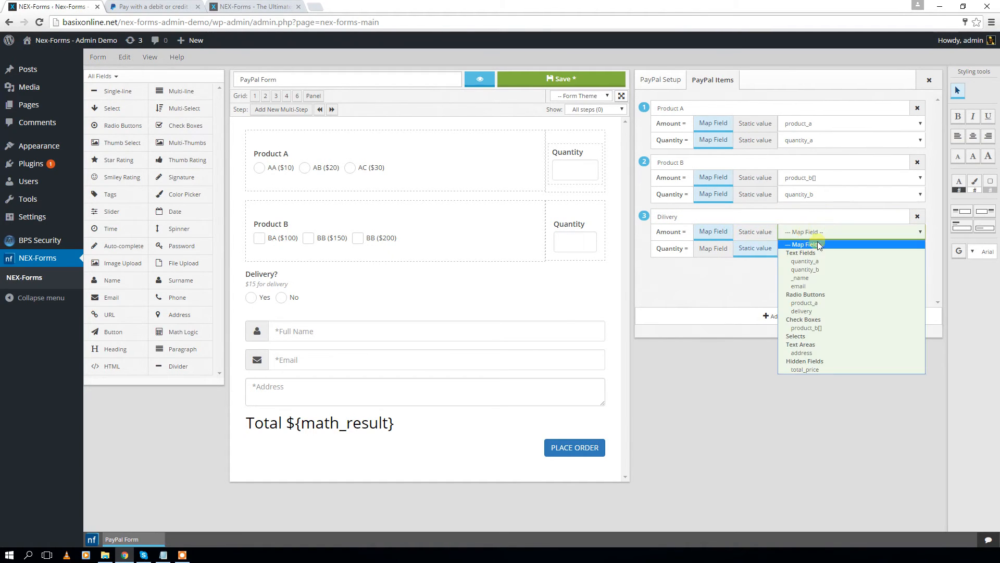
left_click(829, 311)
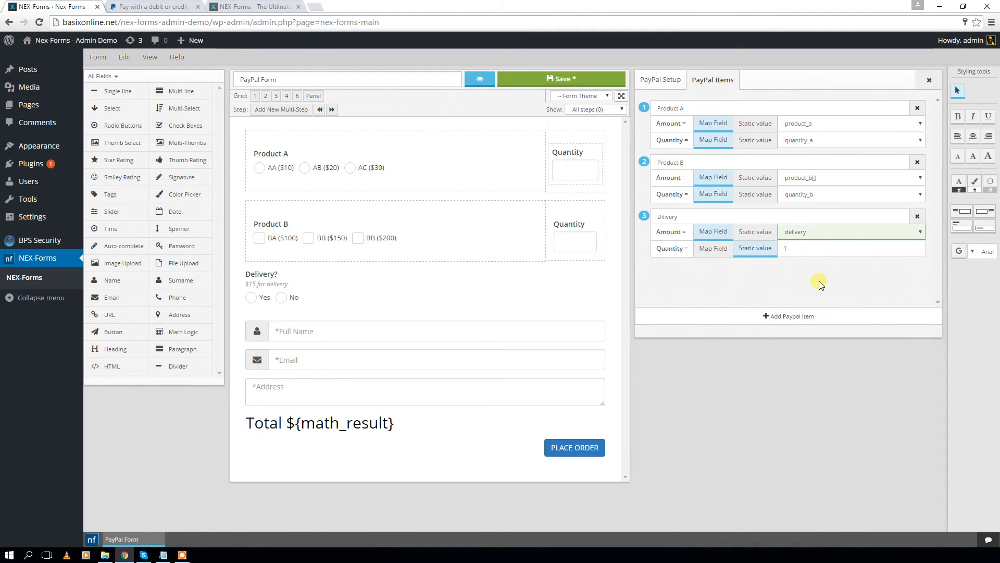
Review the business account, return URL and cancel URL in the form's PayPal setup
left_click(660, 77)
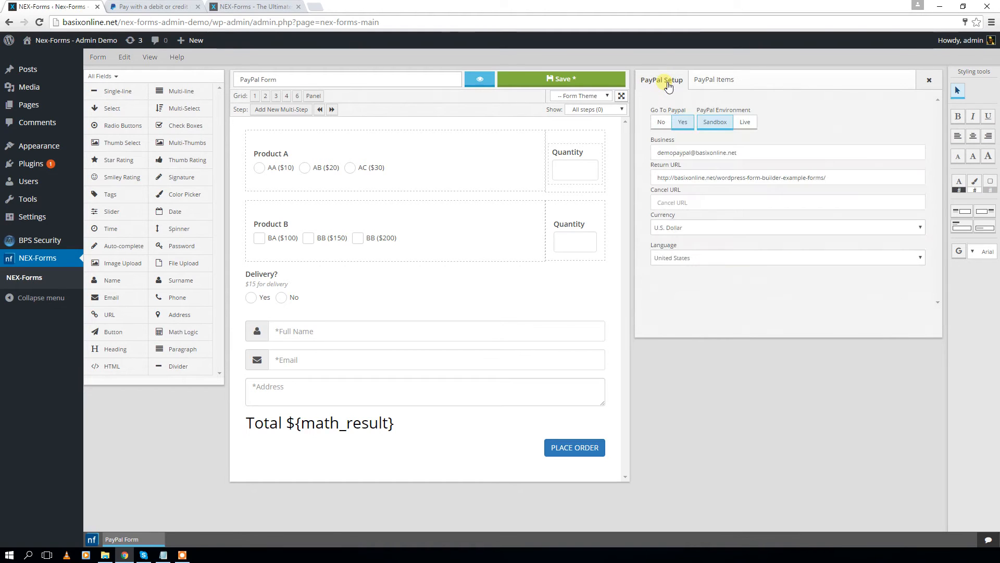
left_click(693, 156)
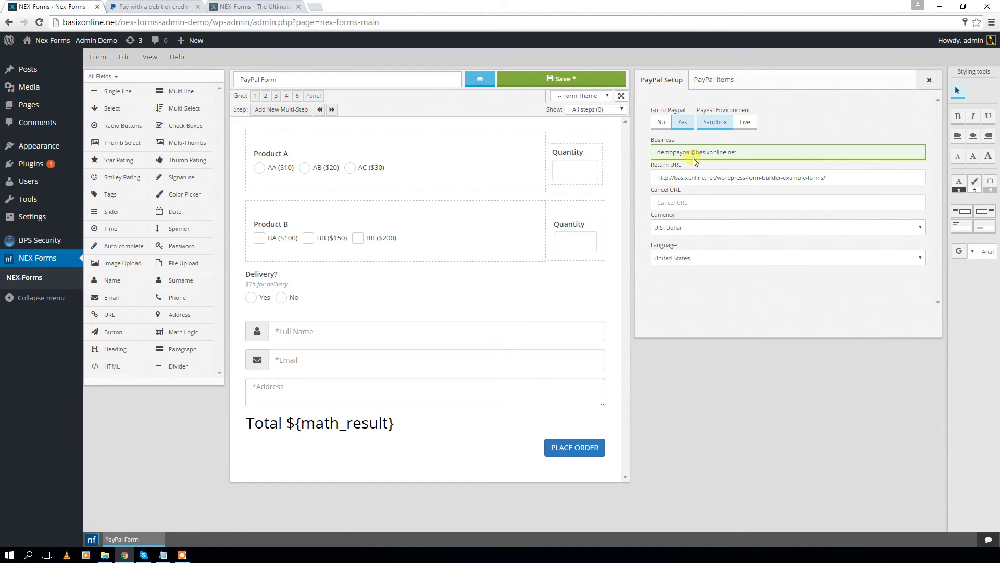
triple_click(757, 155)
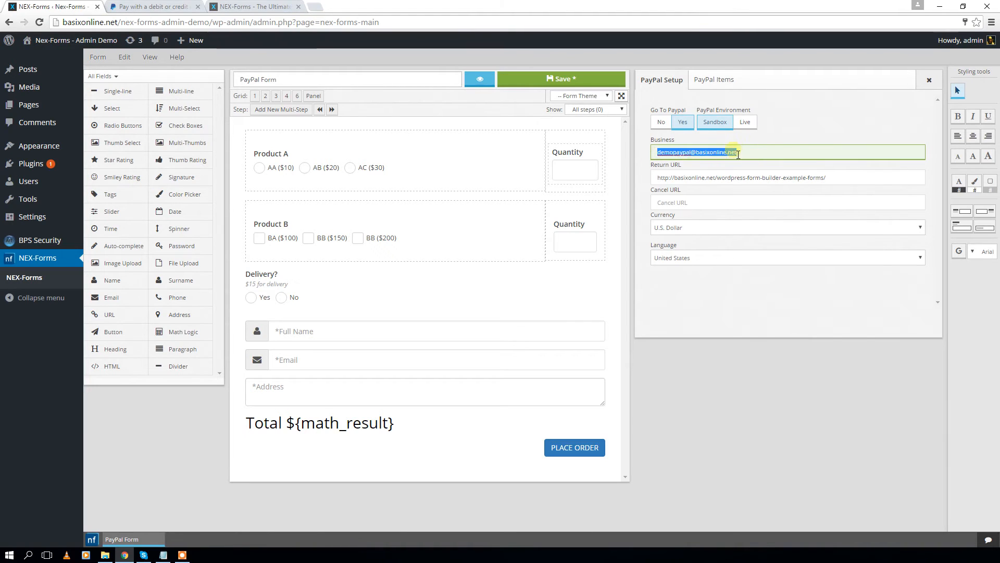
left_click(774, 137)
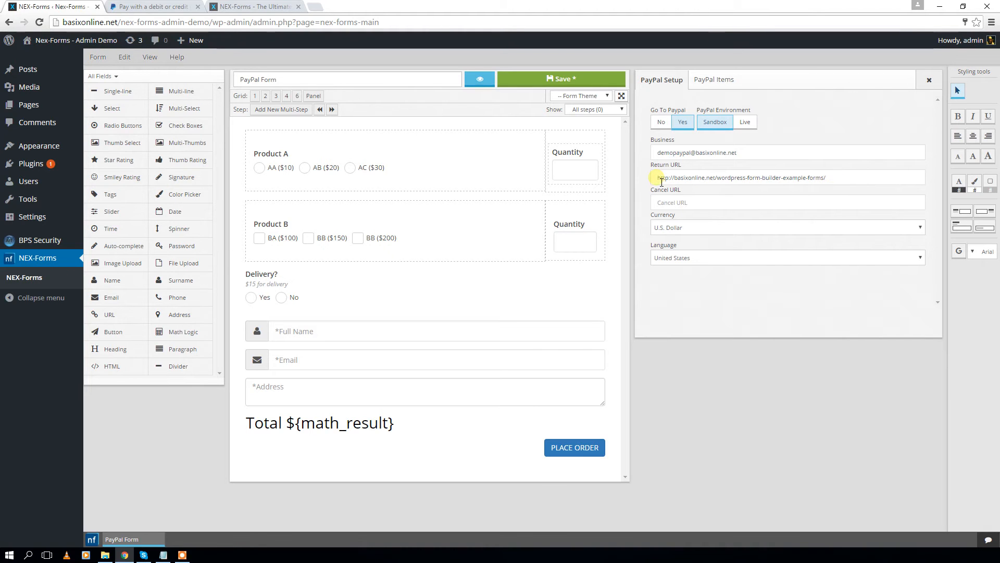
left_click_drag(658, 178, 867, 159)
left_click(841, 156)
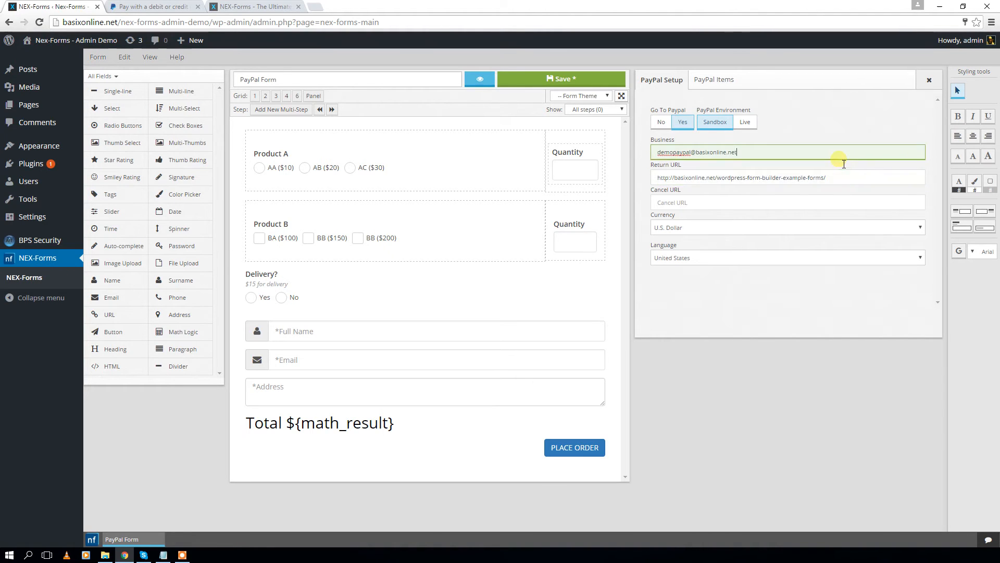
left_click(844, 180)
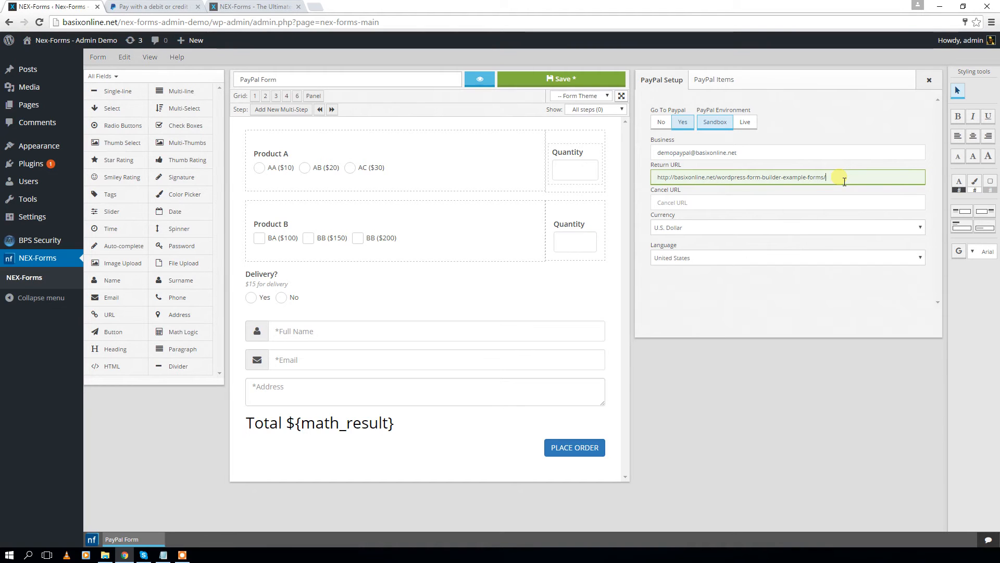
left_click(729, 203)
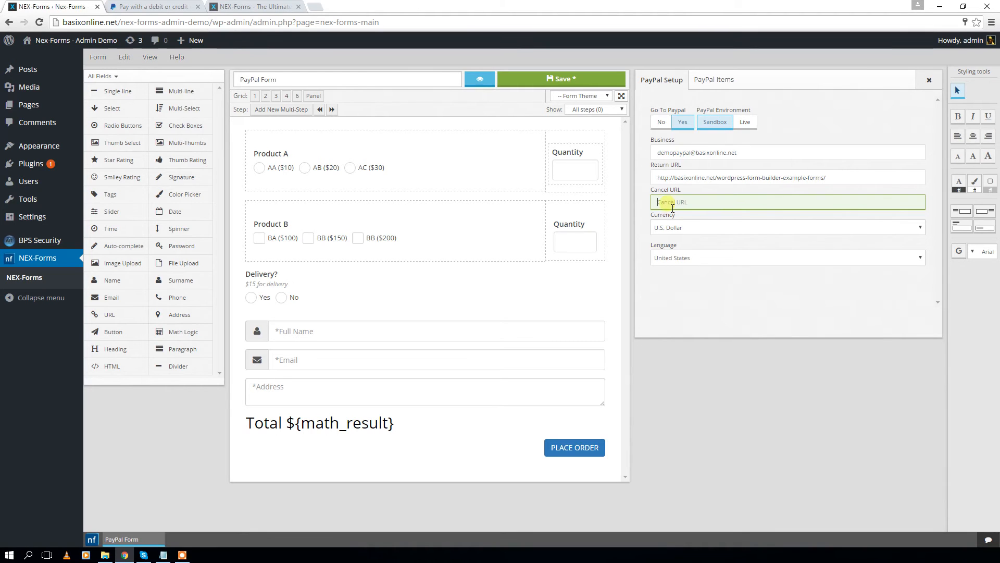
Choose U.S. Dollar as the PayPal currency and look through the available languages
left_click(724, 239)
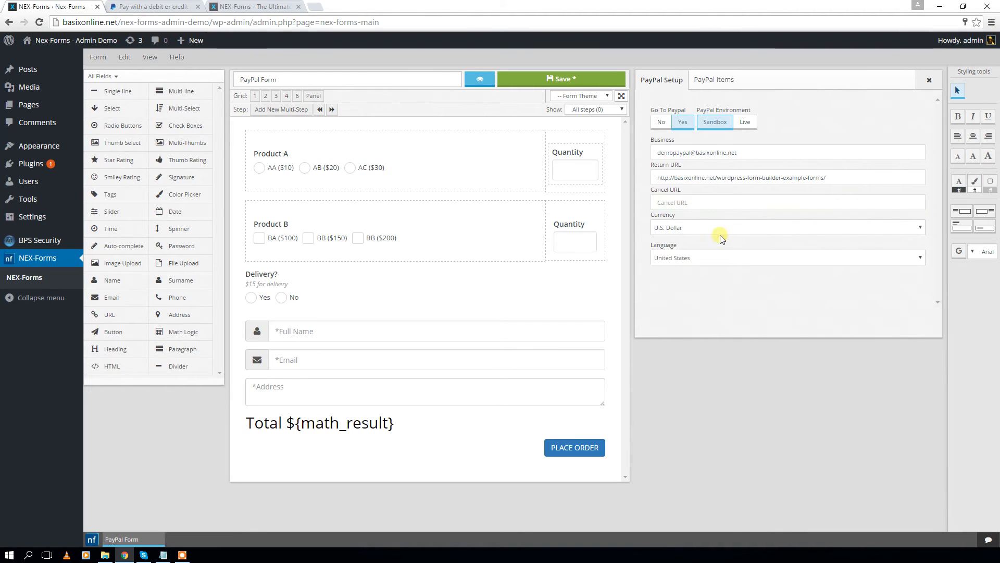
left_click(718, 227)
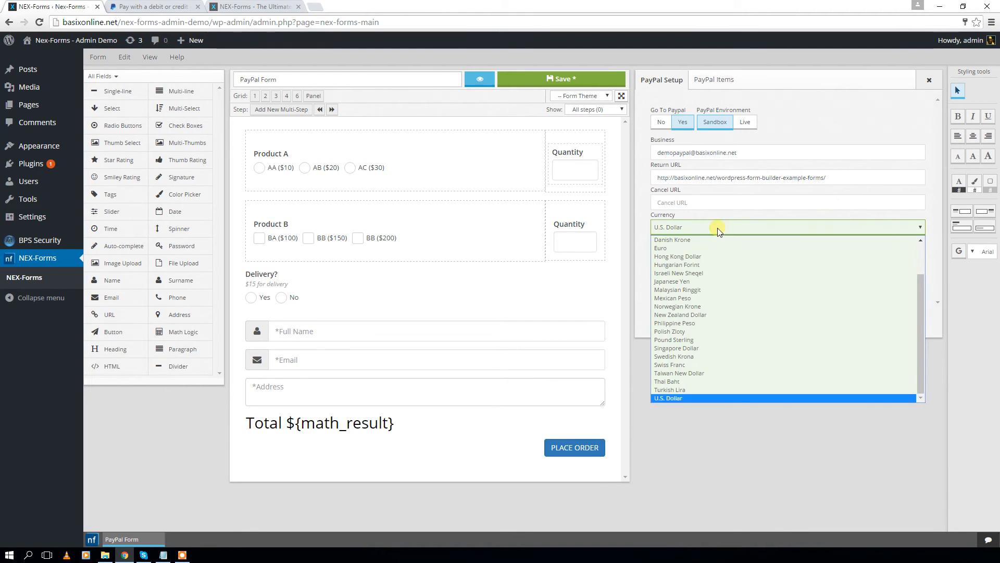
left_click(698, 398)
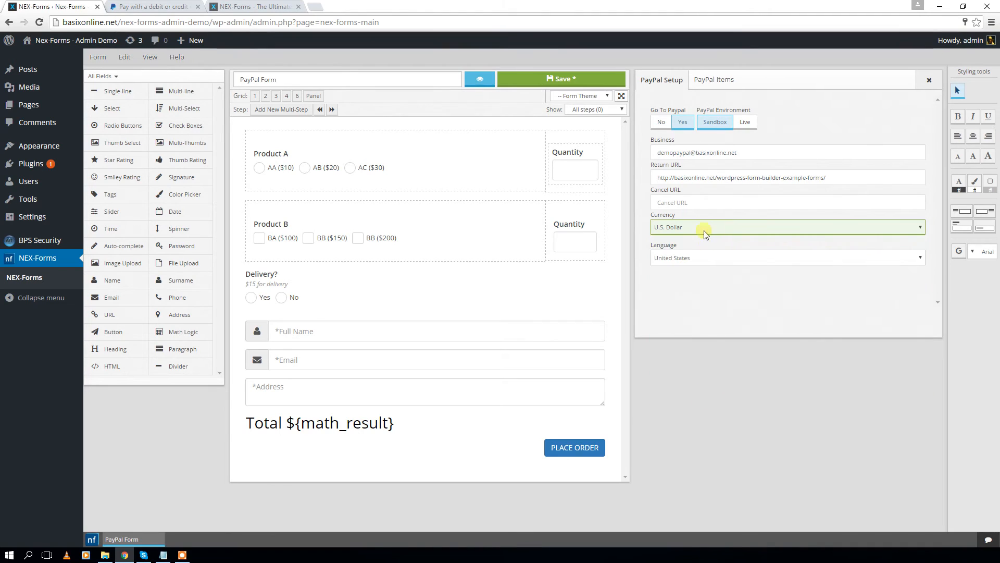
left_click(705, 260)
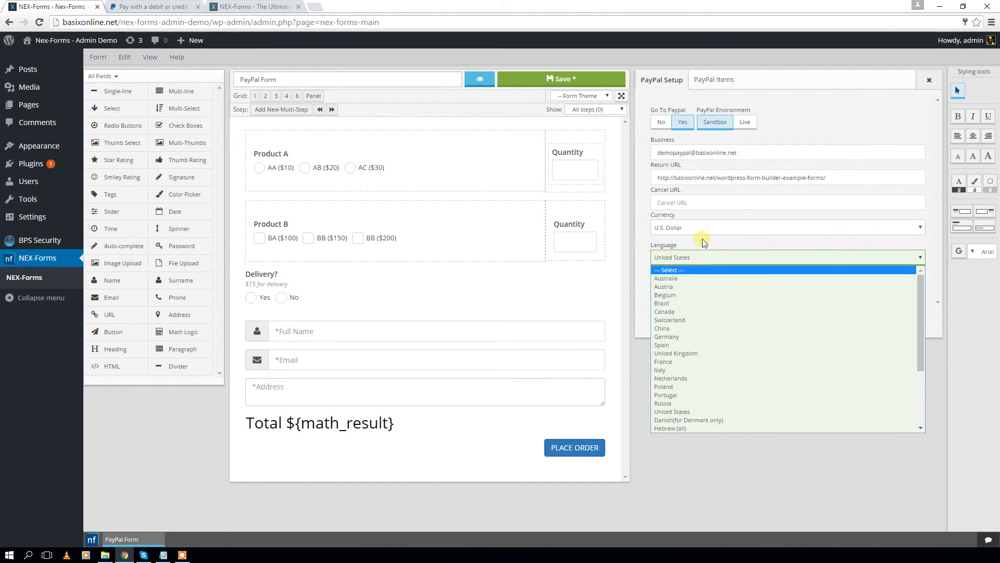
left_click(683, 259)
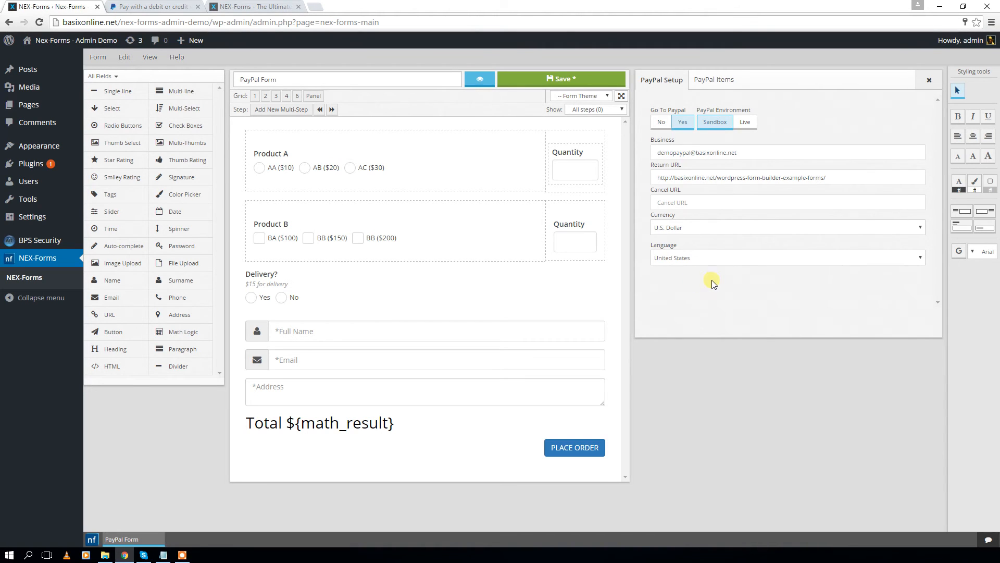
Set Go To Paypal to Yes with the Sandbox environment, and save the PayPal Form
left_click(683, 123)
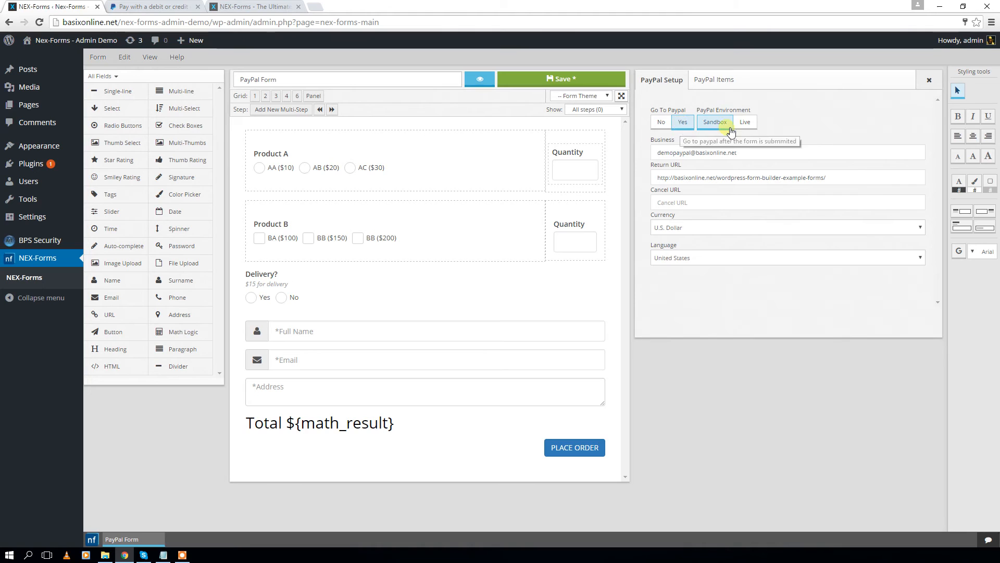
left_click(717, 124)
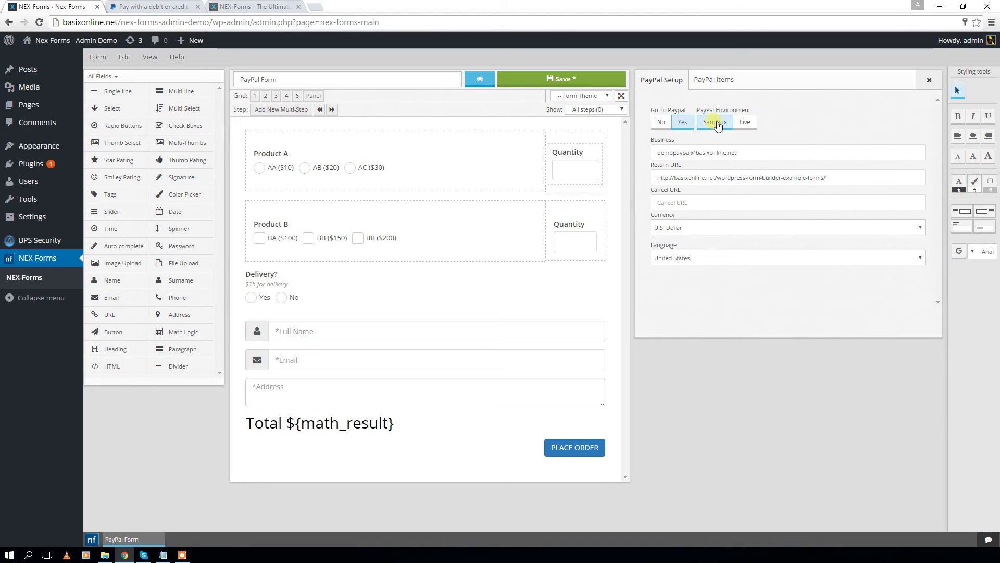
left_click(753, 129)
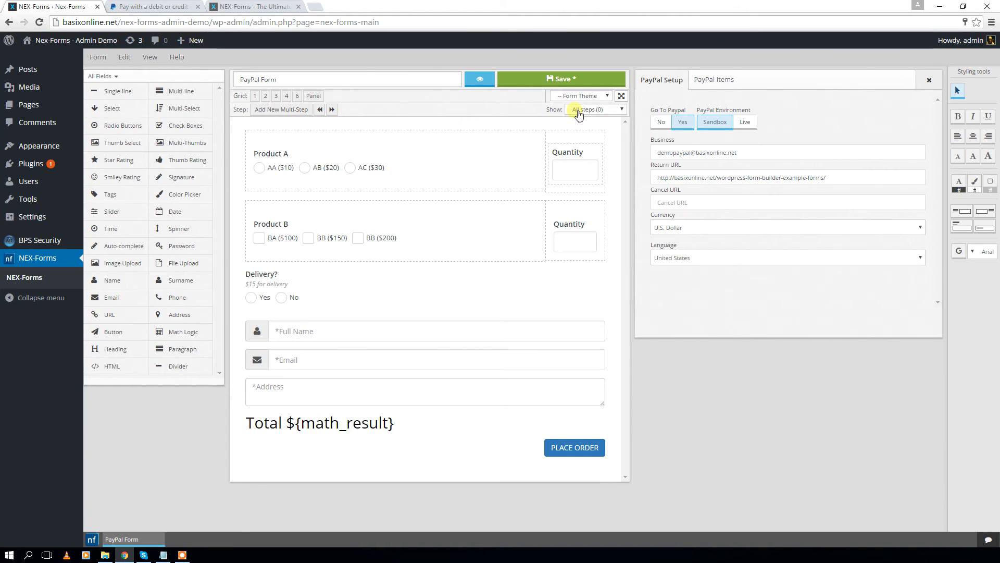
left_click(556, 82)
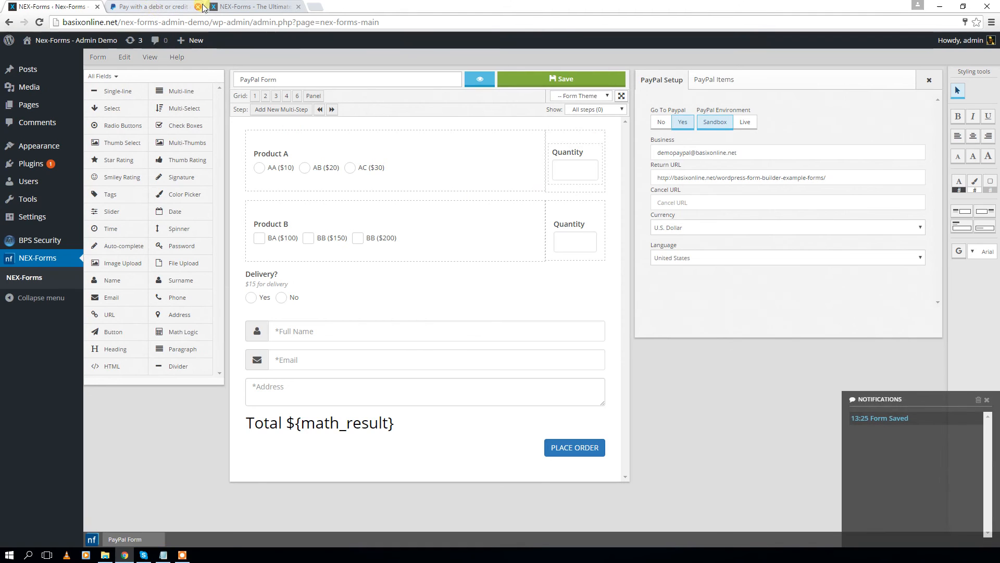
Switch to the published Order Form Example and choose AA ($10) for Product A with a quantity of 2
left_click(244, 7)
scroll(788, 250, "down", 2)
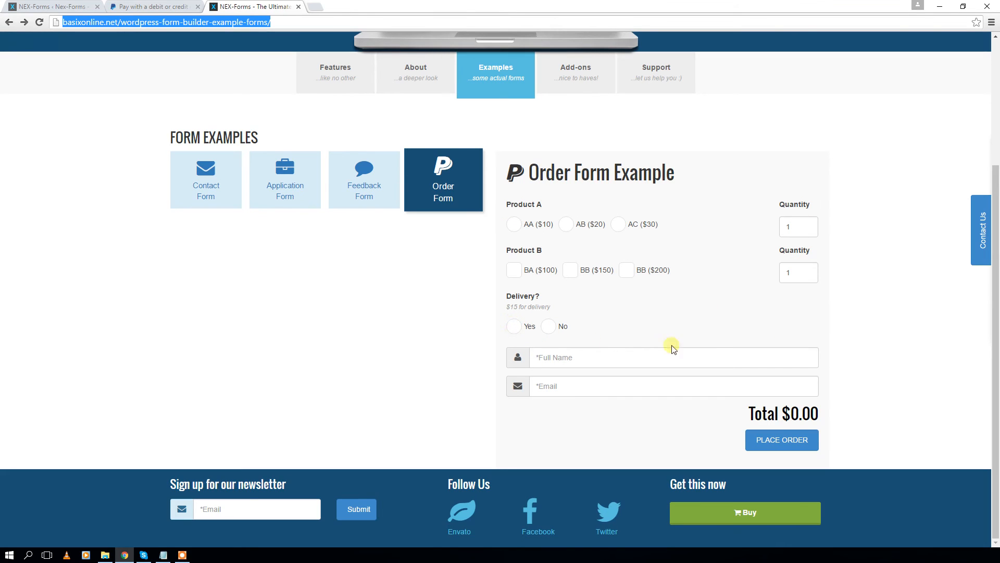
left_click(514, 225)
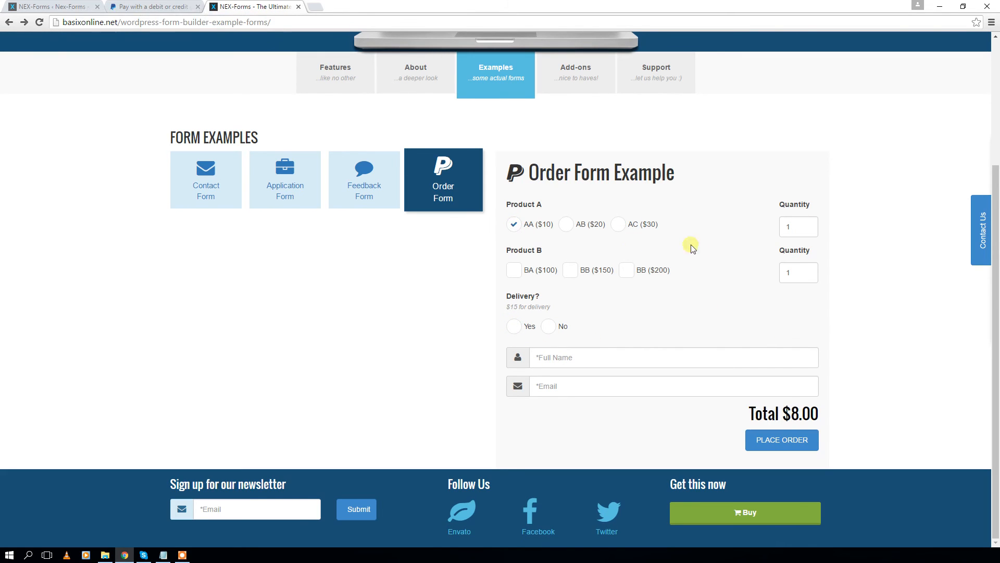
left_click_drag(795, 227, 773, 228)
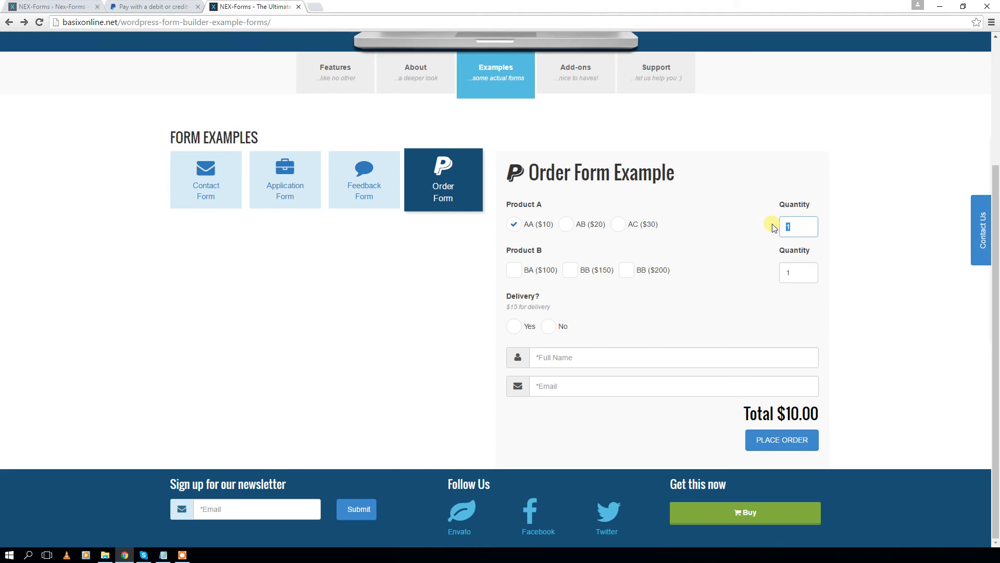
type("2")
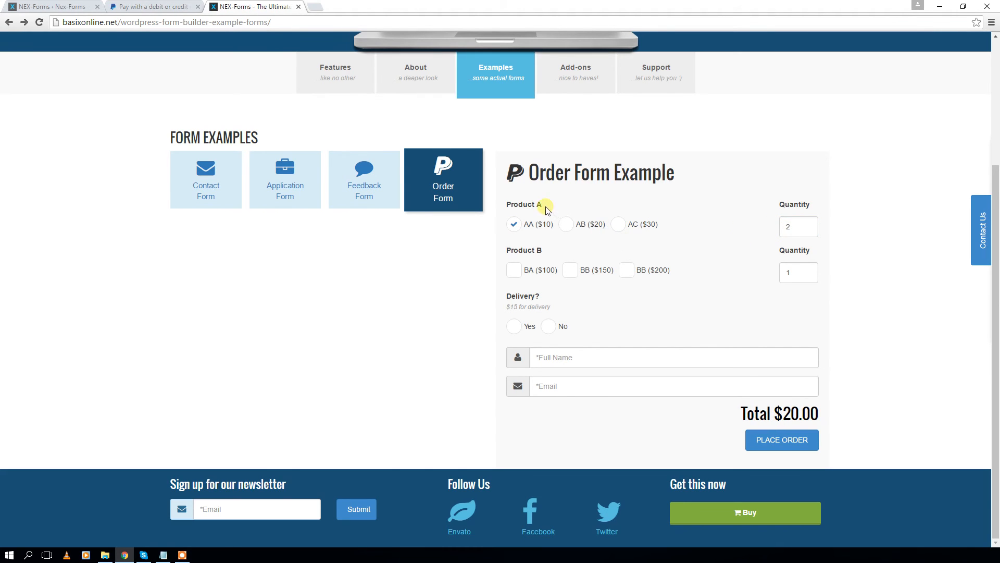
Select BB ($150) and BB ($200) for Product B with a quantity of 3, and choose Yes for delivery
left_click(570, 270)
left_click_drag(794, 276, 712, 275)
type("3")
left_click(627, 270)
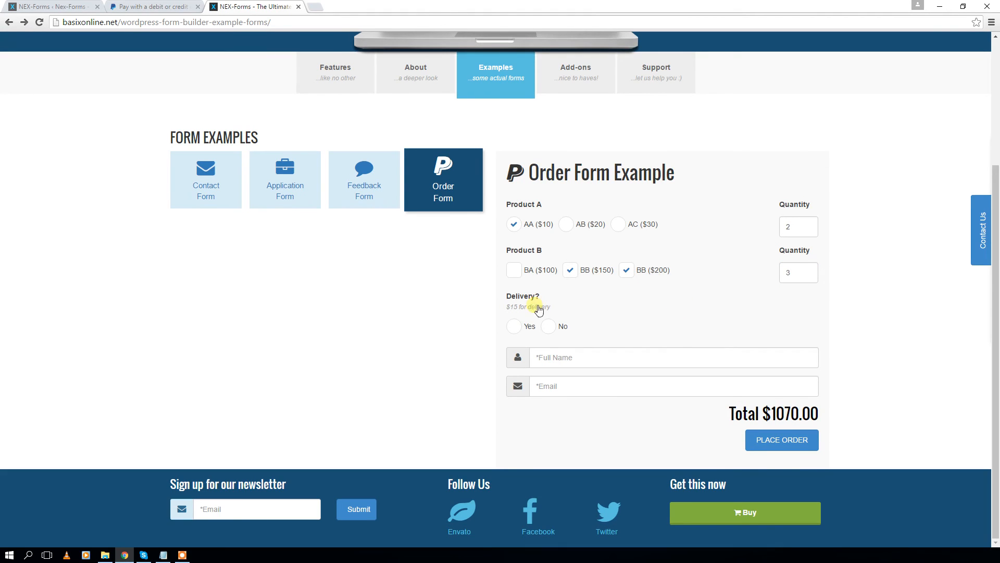
left_click(516, 326)
Fill in the customer's full name, email and address, and place the order
scroll(638, 299, "down", 1)
left_click(561, 330)
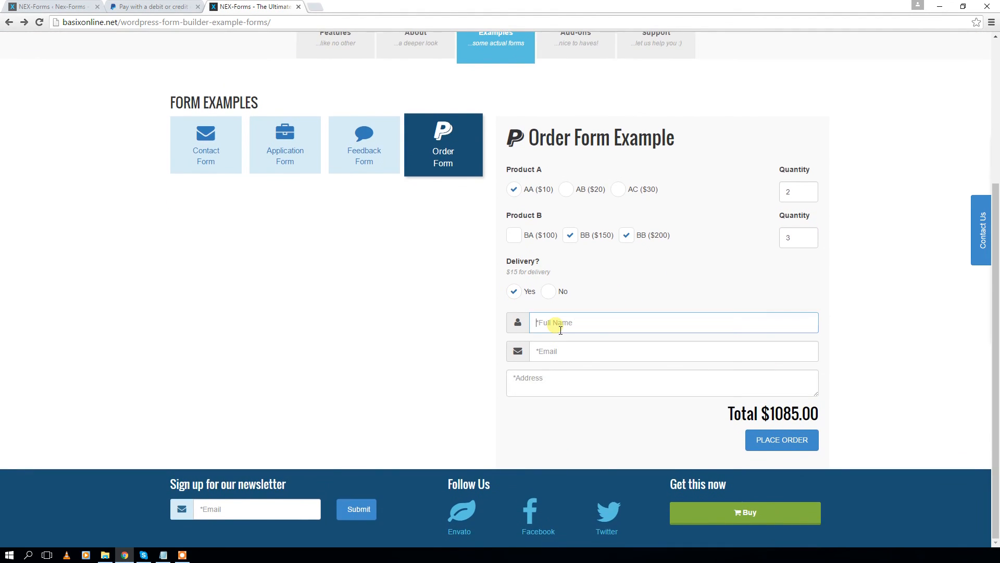
left_click(558, 353)
type("test@test.com")
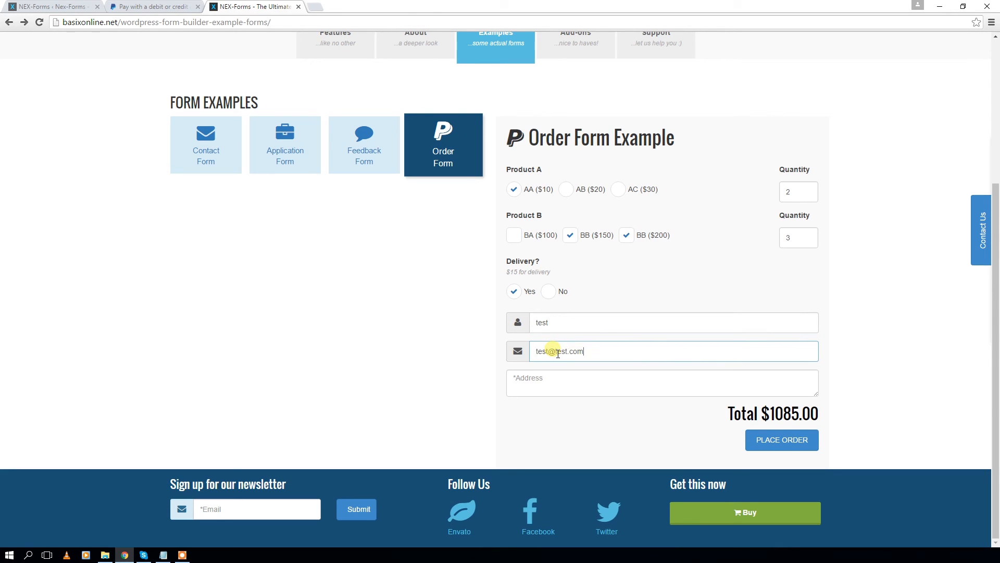
left_click(552, 392)
type("test")
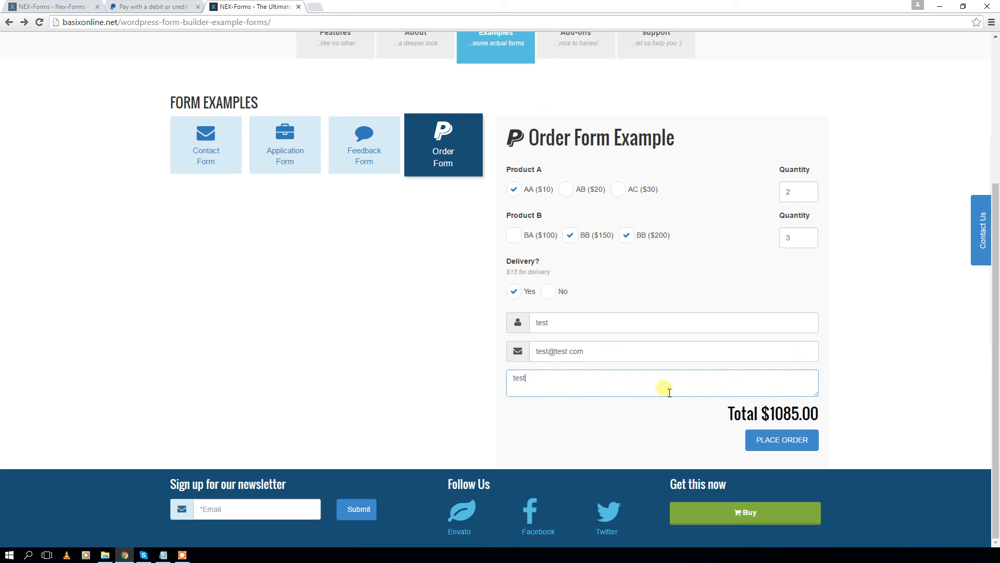
left_click(791, 441)
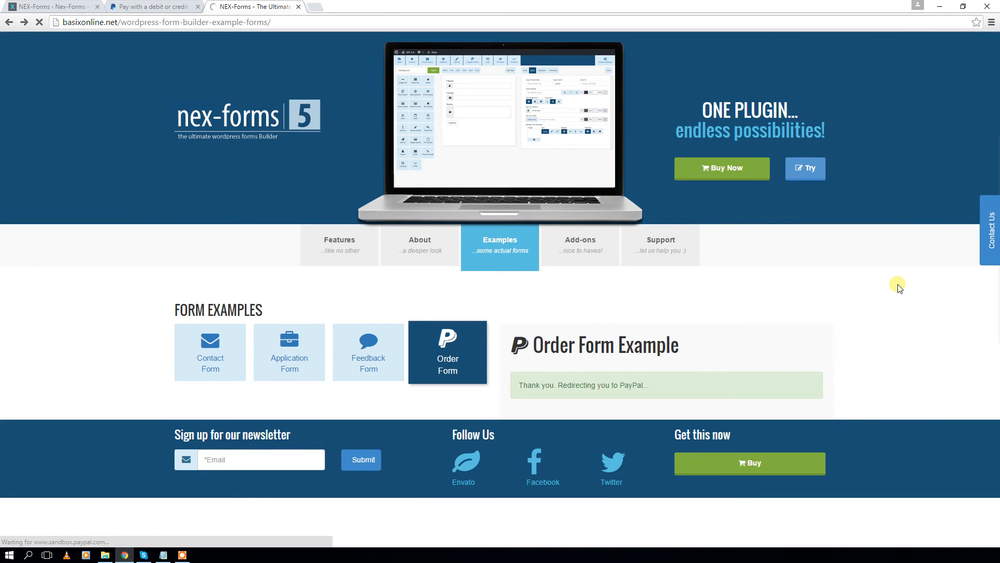
Check the prices, quantities and total of Product A, Product B and Delivery in the PayPal sandbox order summary
left_click(48, 7)
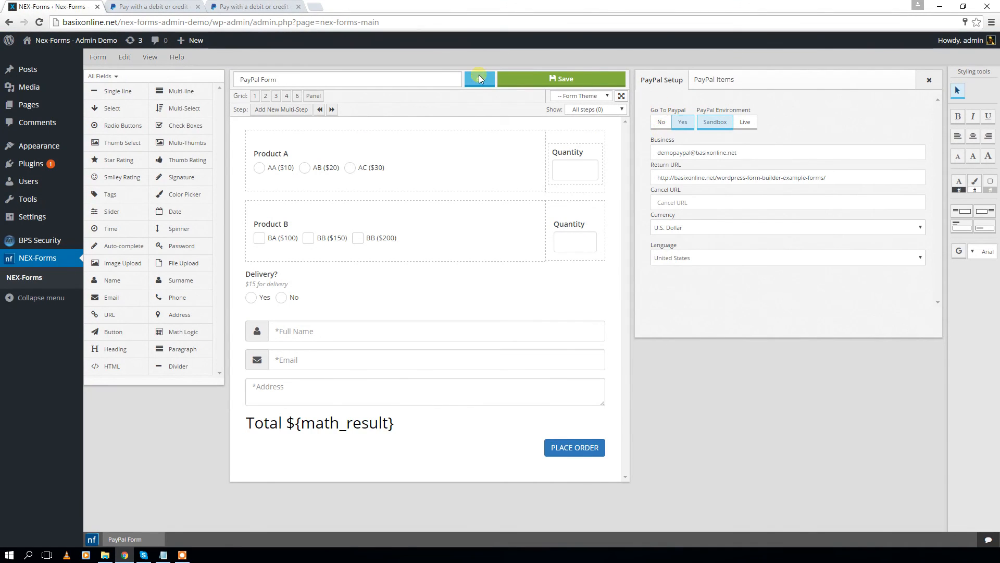
left_click(248, 7)
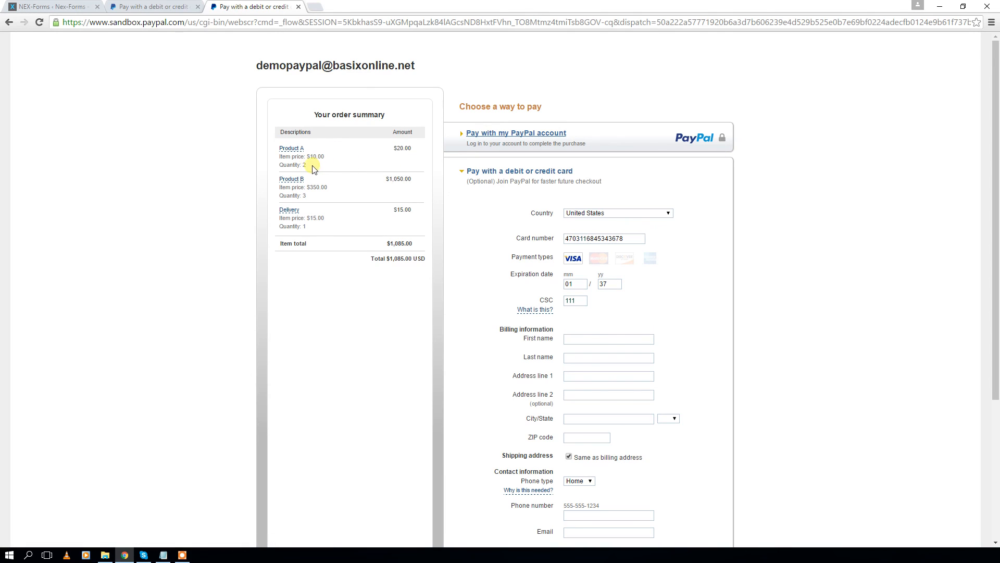
double_click(304, 196)
double_click(305, 226)
left_click(413, 257)
left_click(163, 555)
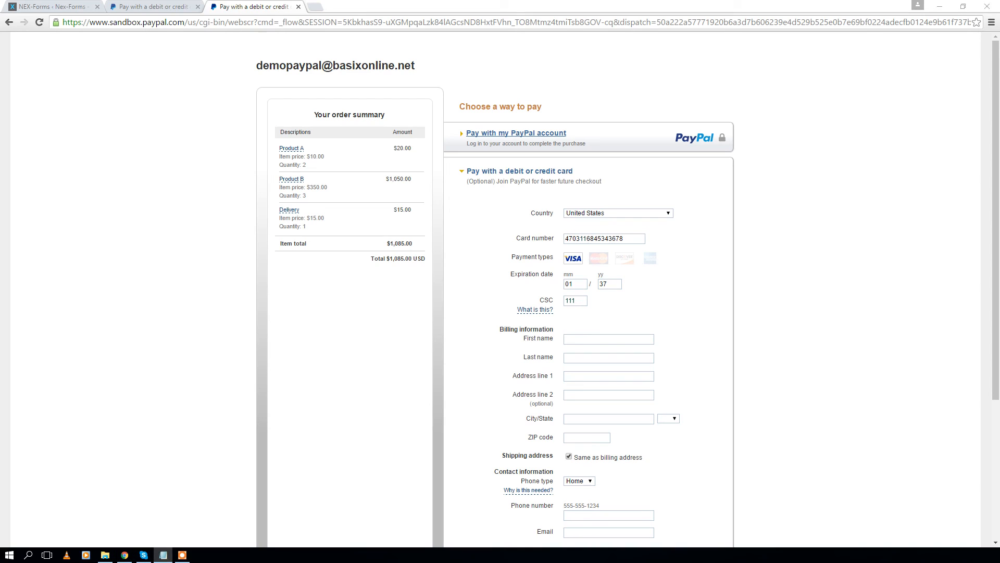